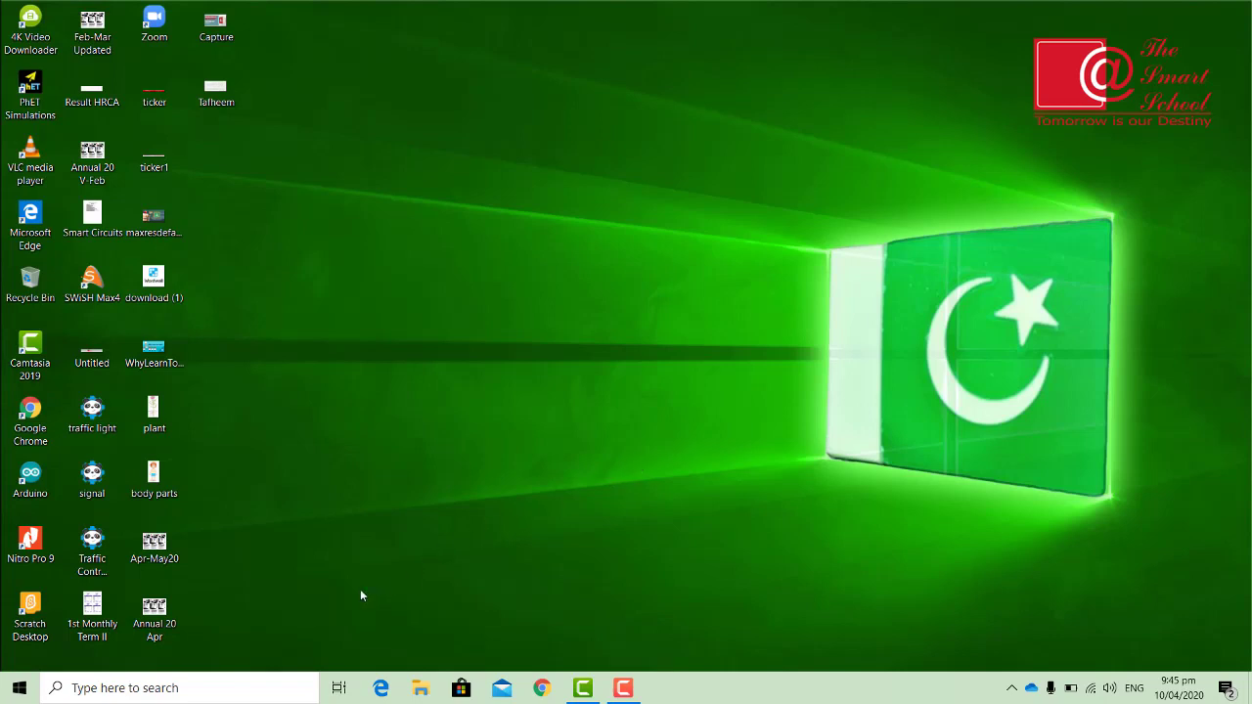
Search Windows for the language settings and open the Language page.
click(144, 688)
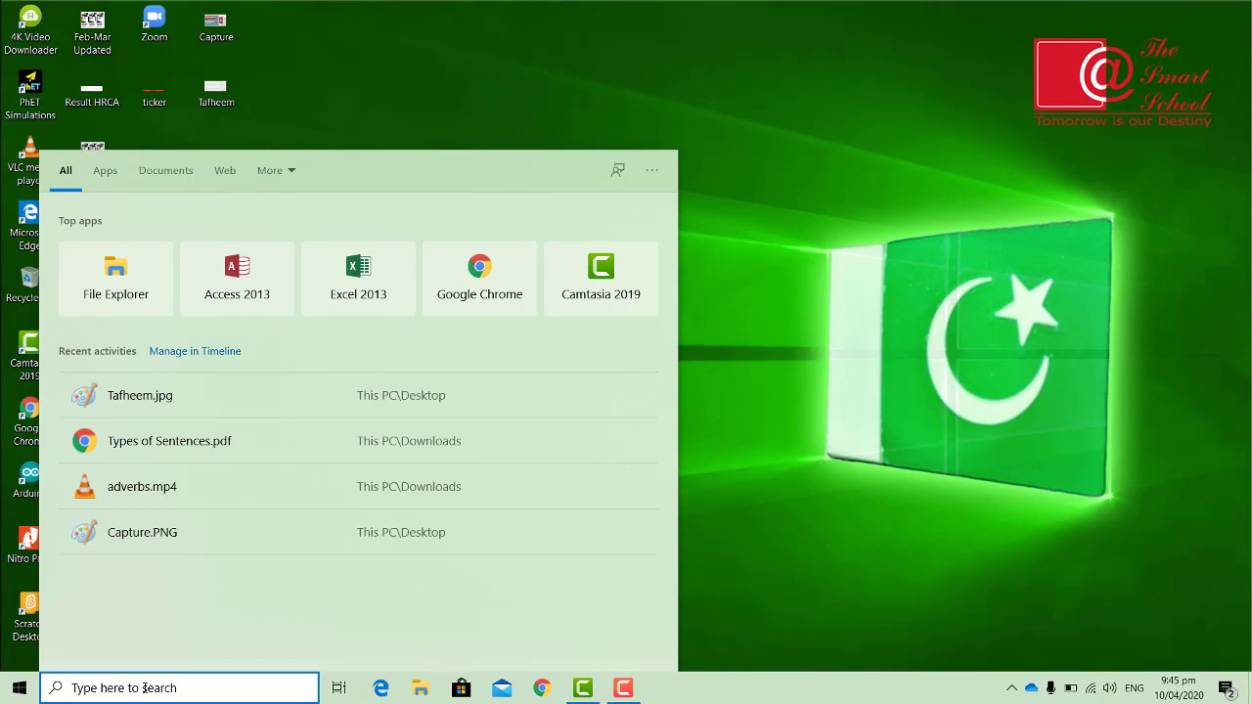
text(lang)
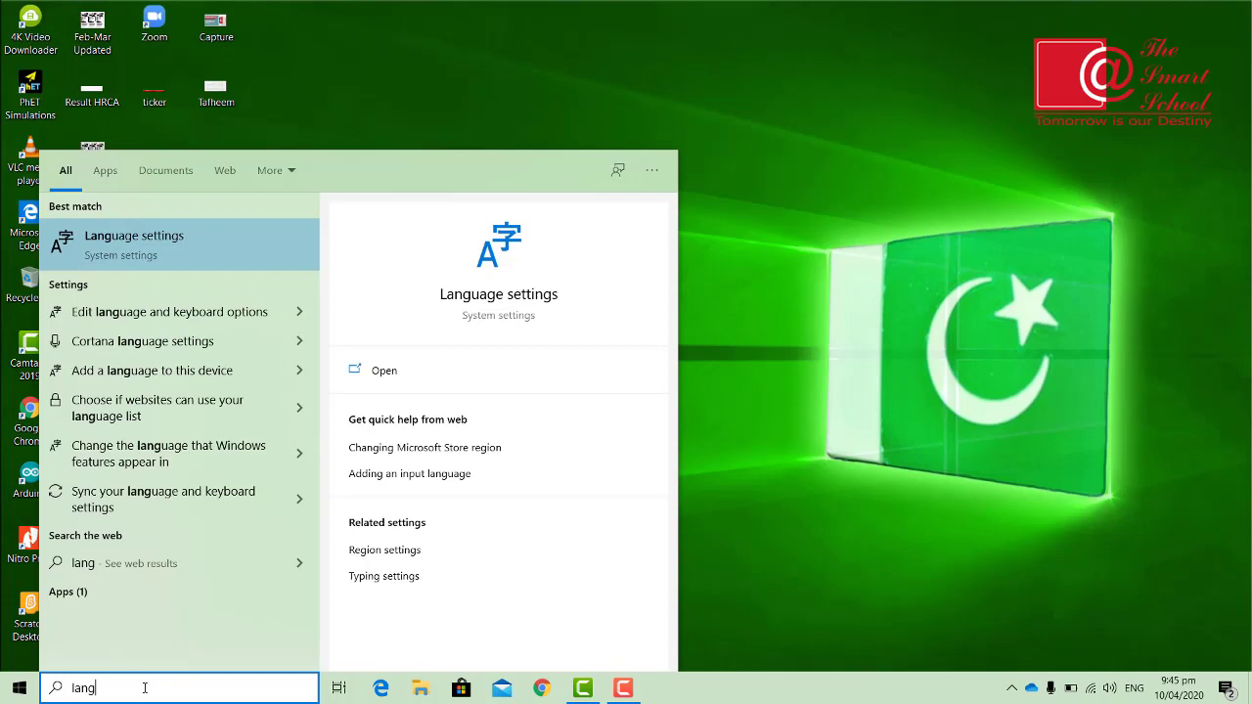
click(135, 240)
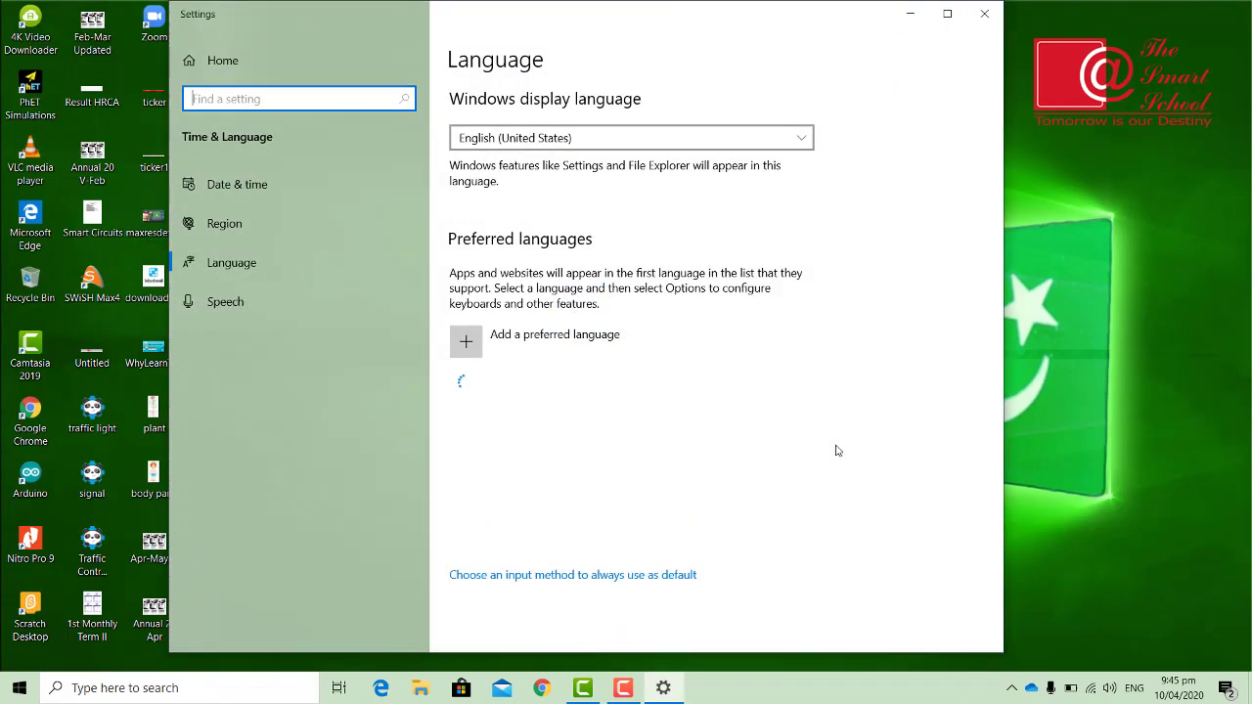
click(224, 268)
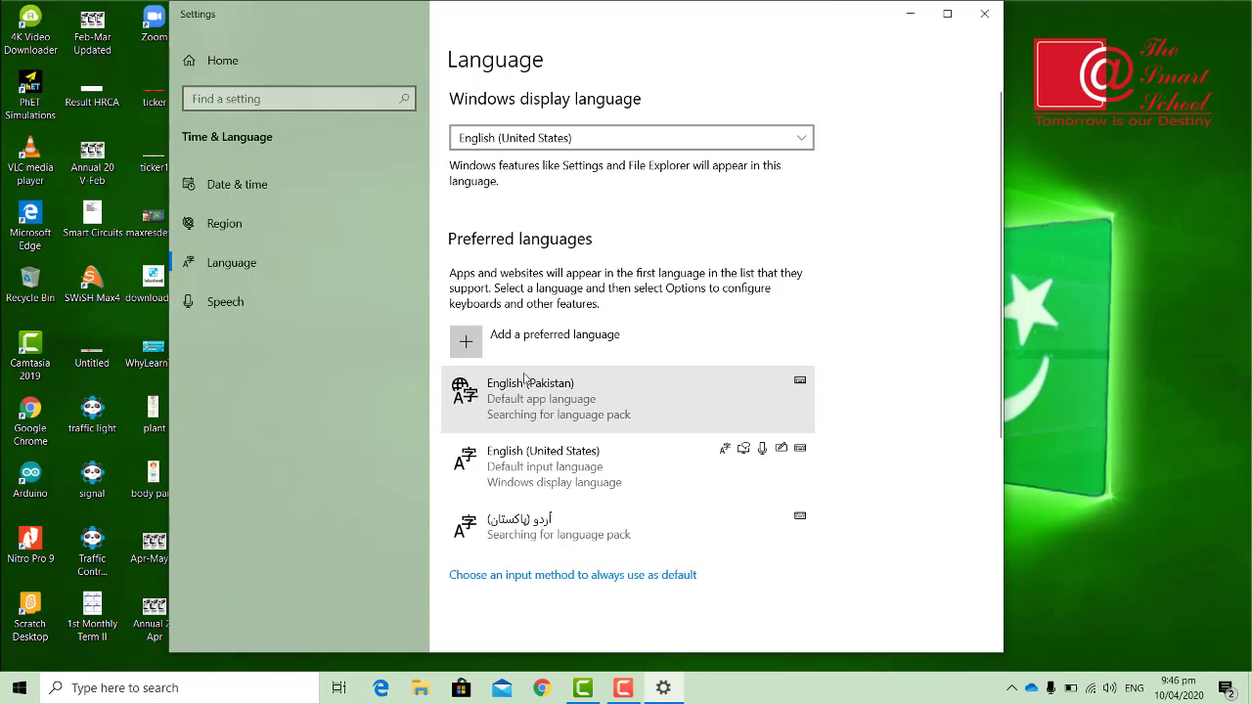
Try to add Urdu (India) as a preferred language, continue to its language features, and cancel the installation.
click(468, 355)
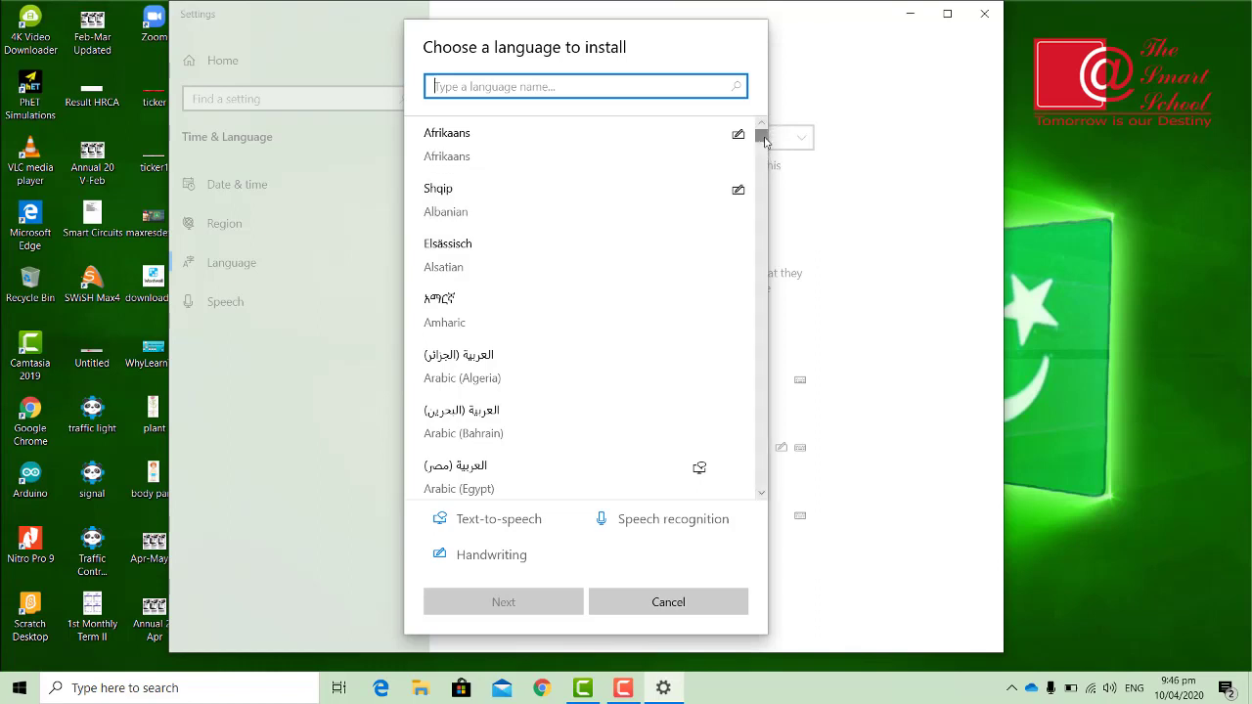
drag(765, 142, 756, 473)
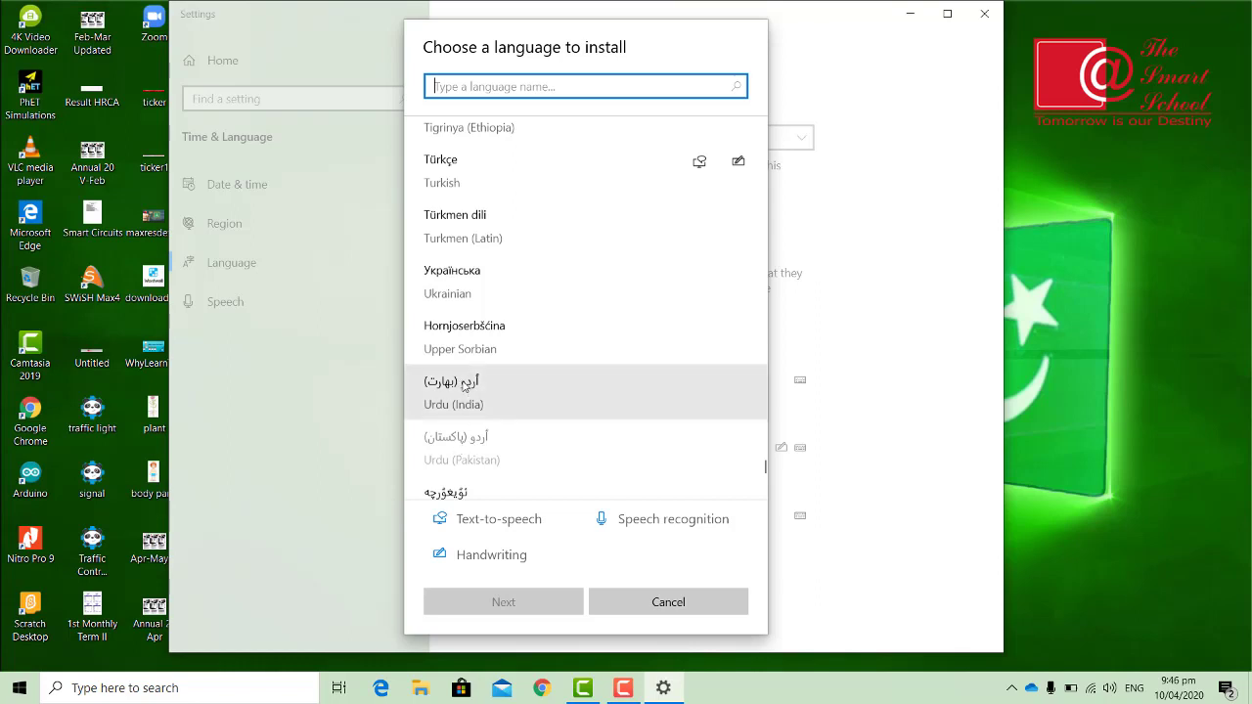
click(464, 448)
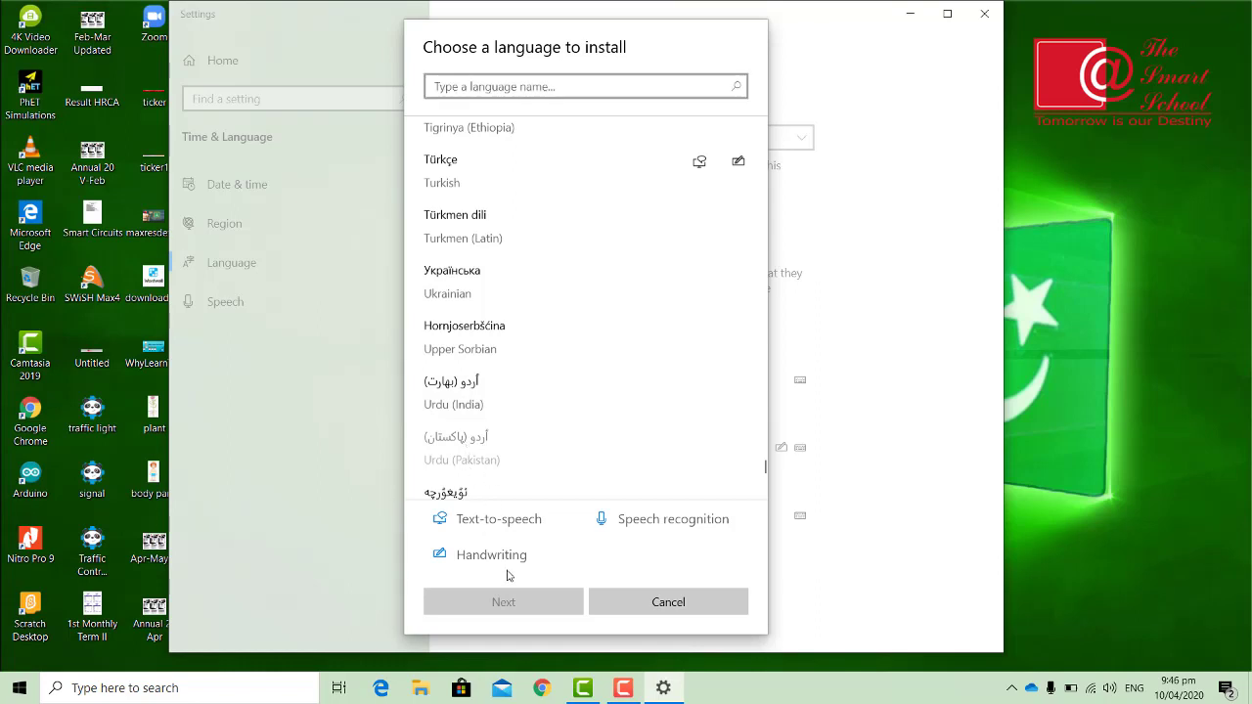
click(460, 393)
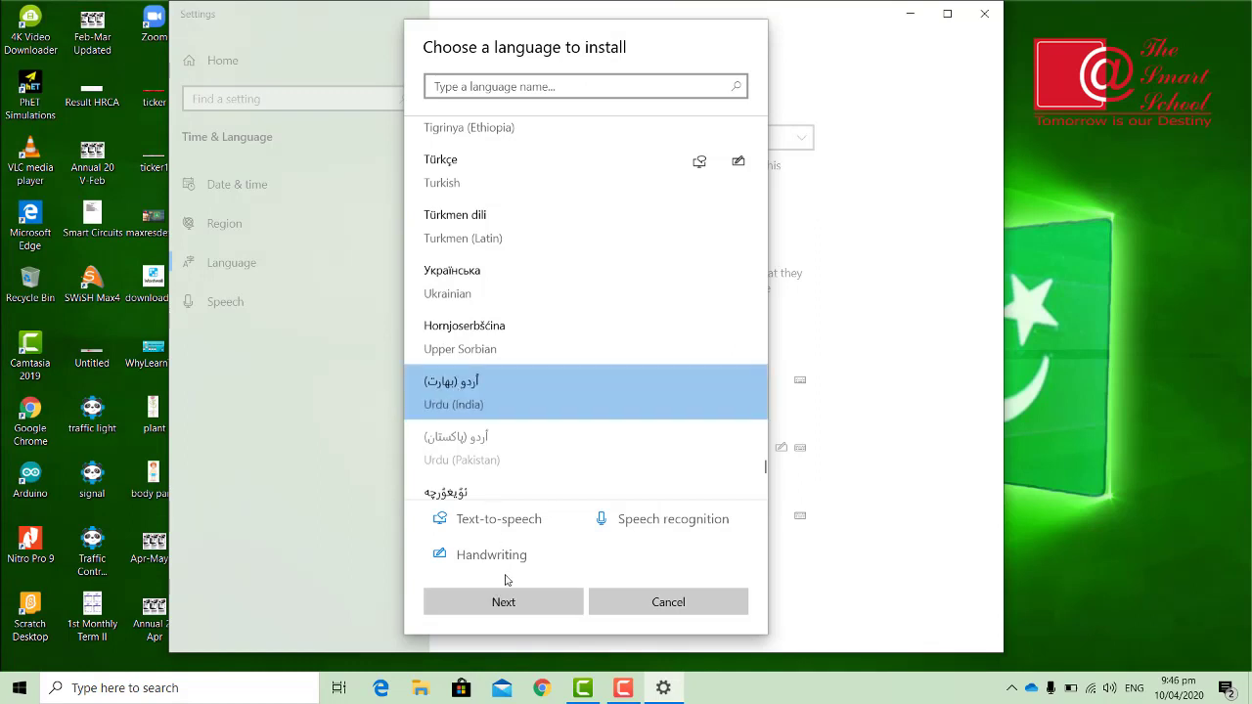
click(517, 608)
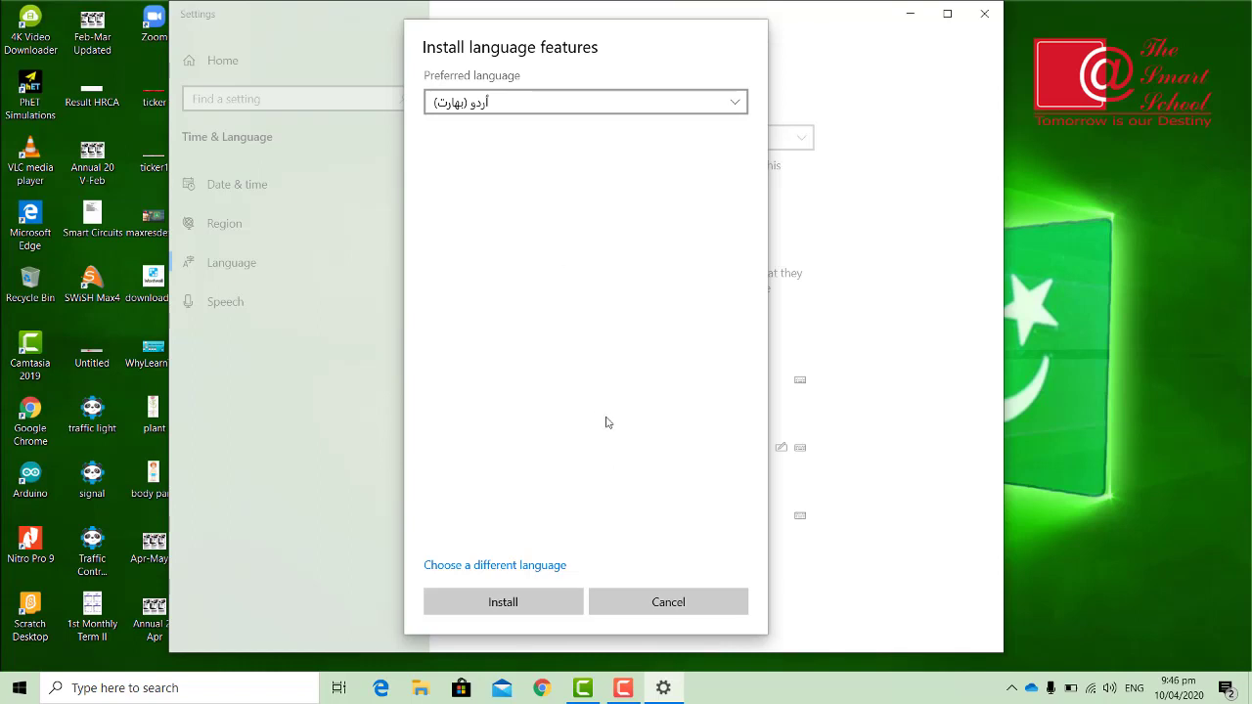
click(664, 602)
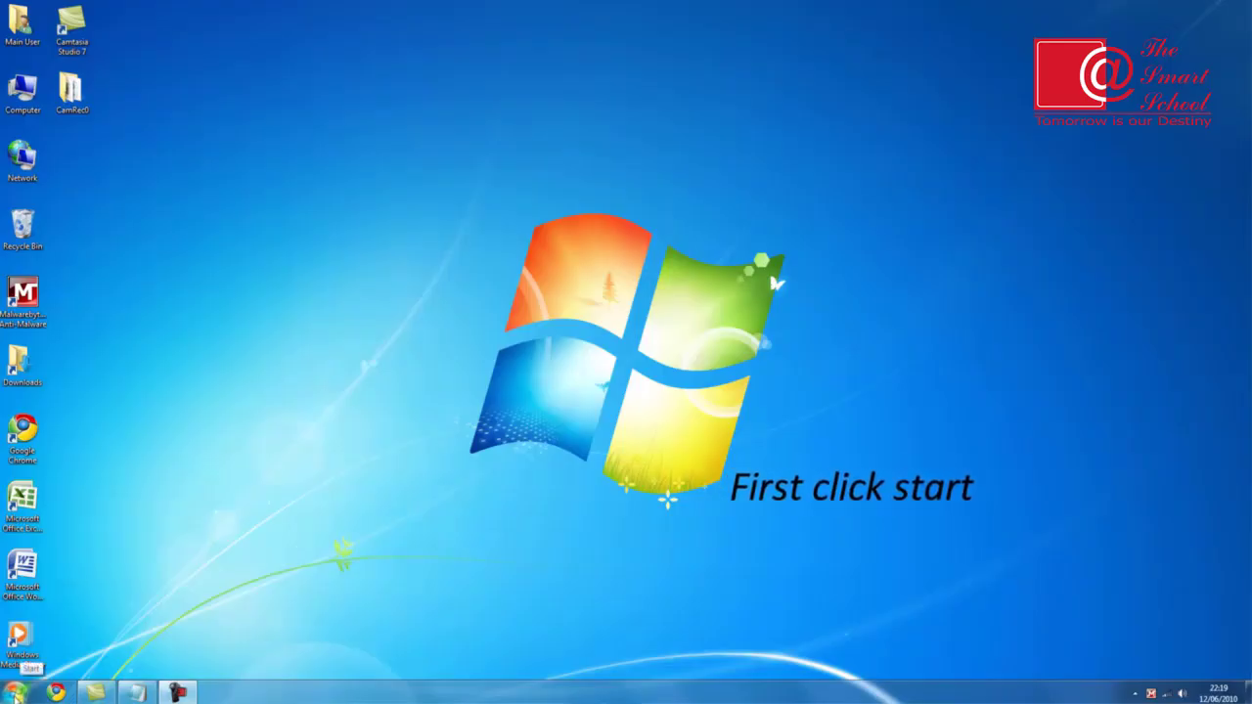
On the Windows 7 desktop, open the Text Services and Input Languages settings from the Control Panel's keyboard and input method options.
click(15, 694)
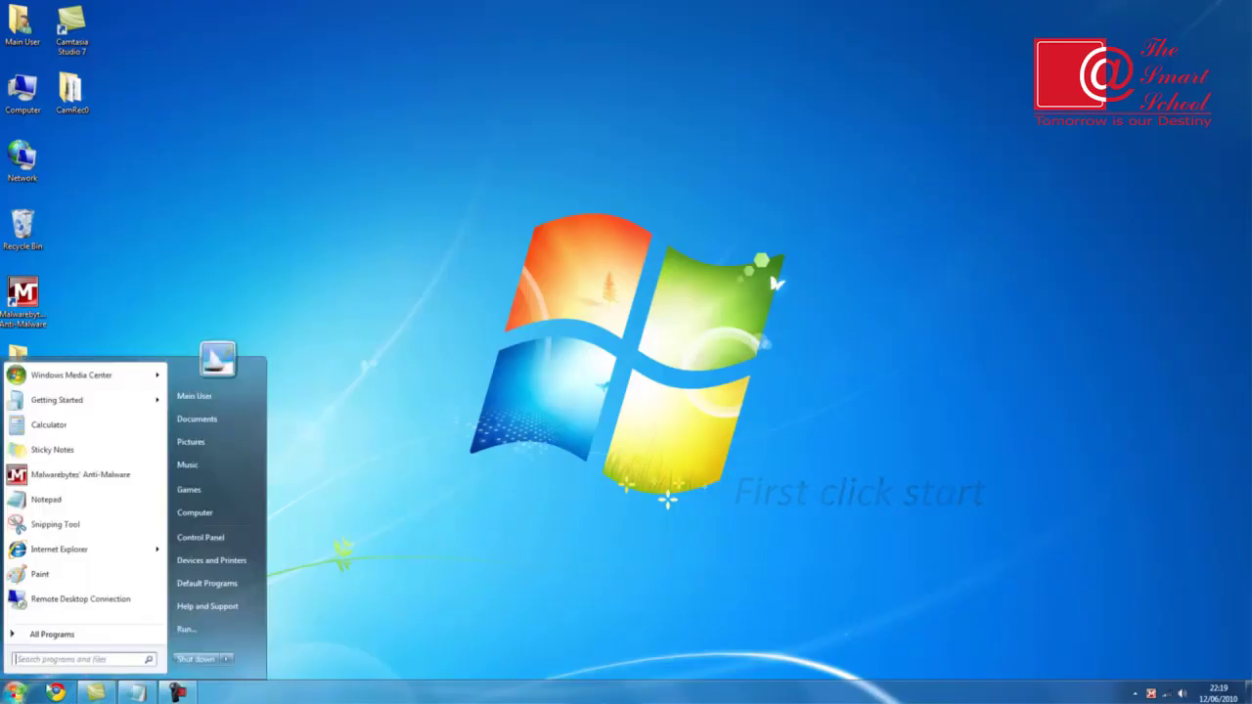
click(204, 540)
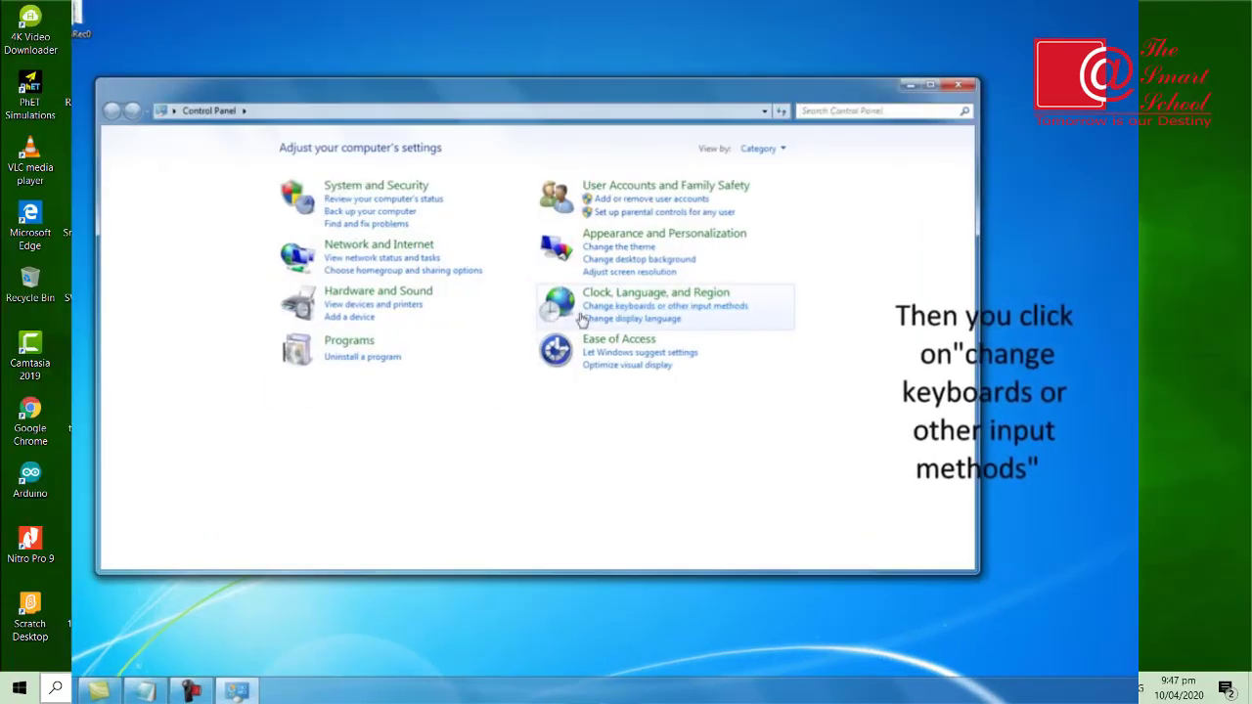
click(678, 311)
drag(374, 60, 537, 96)
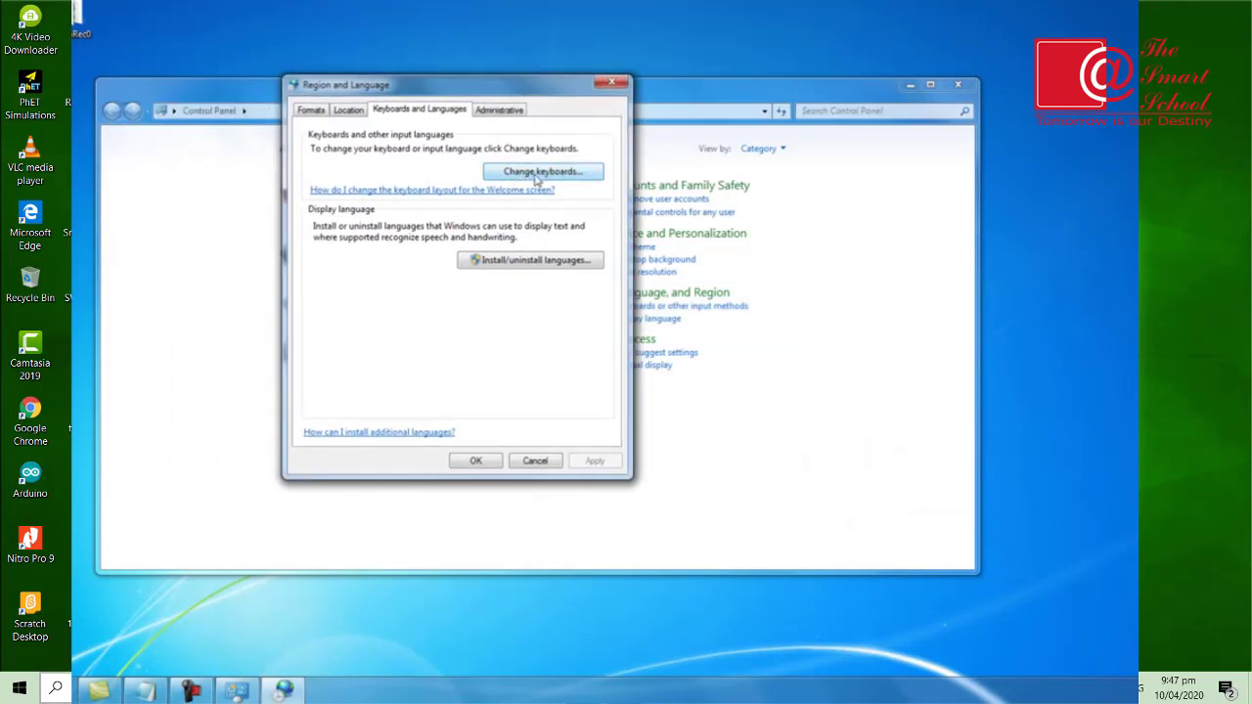
click(536, 174)
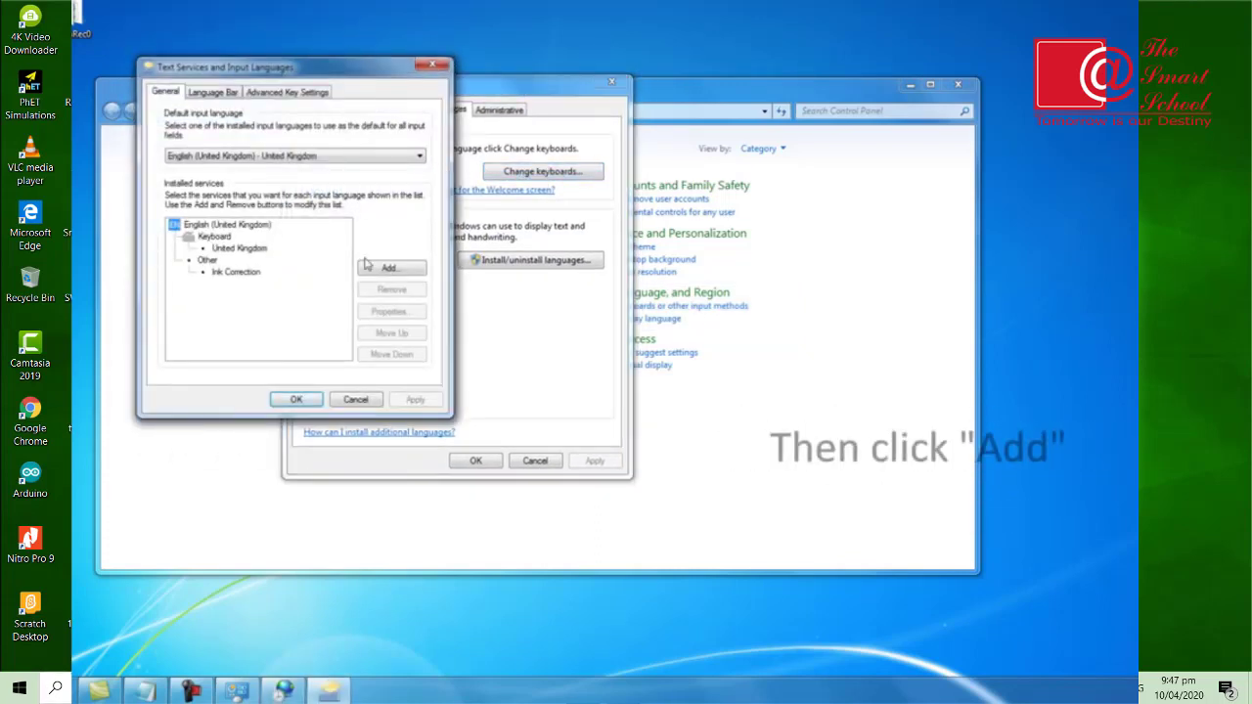
Add an input language, choosing Urdu (Islamic Republic of Pakistan) and expanding its keyboard options to select the Urdu keyboard.
click(389, 272)
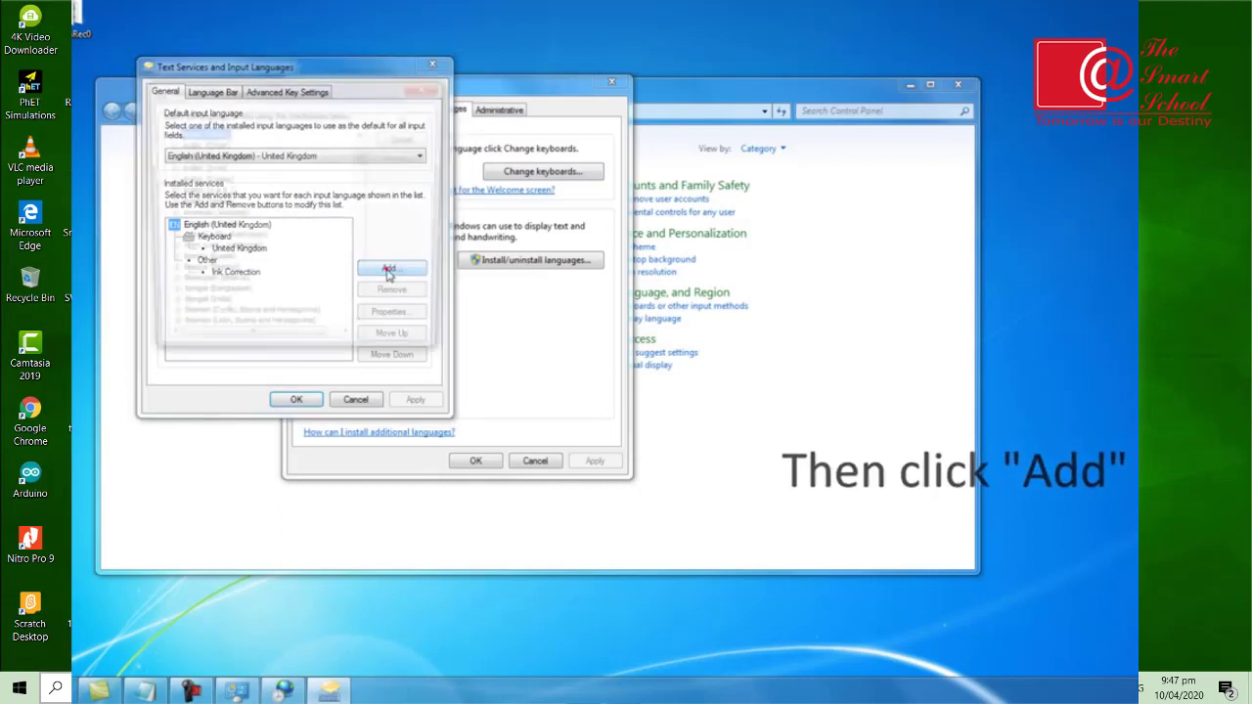
drag(363, 157, 359, 337)
click(260, 250)
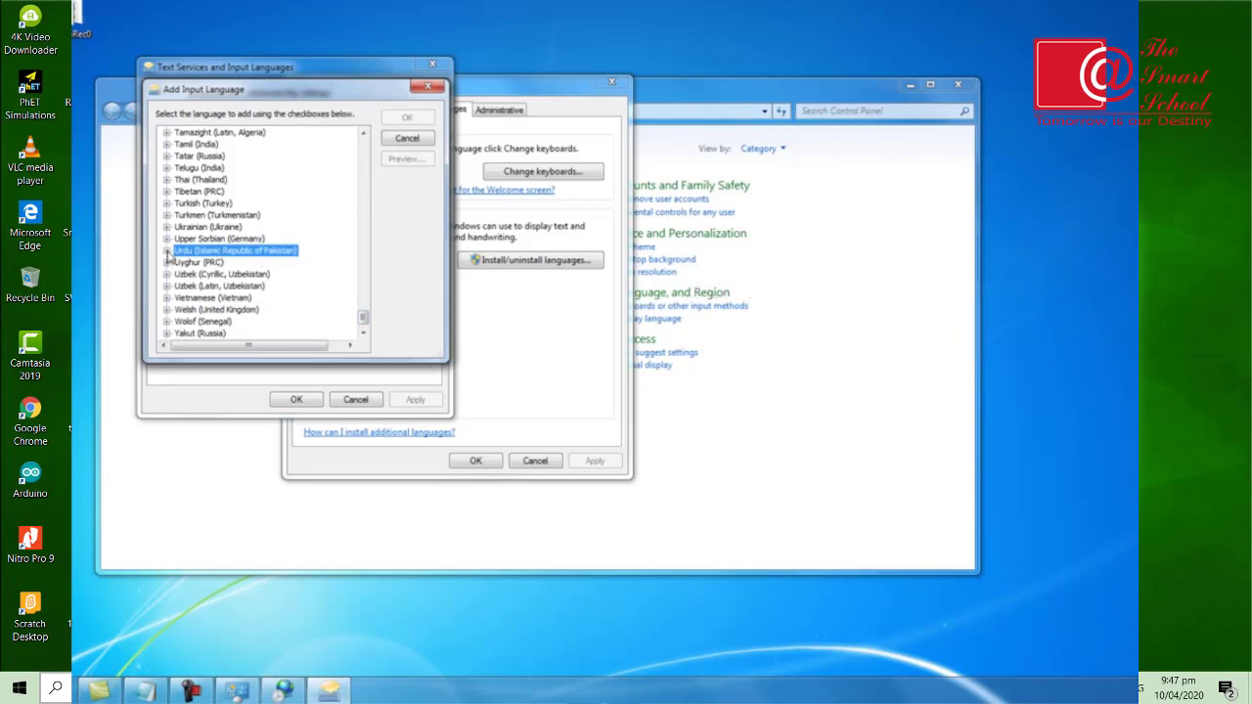
click(167, 251)
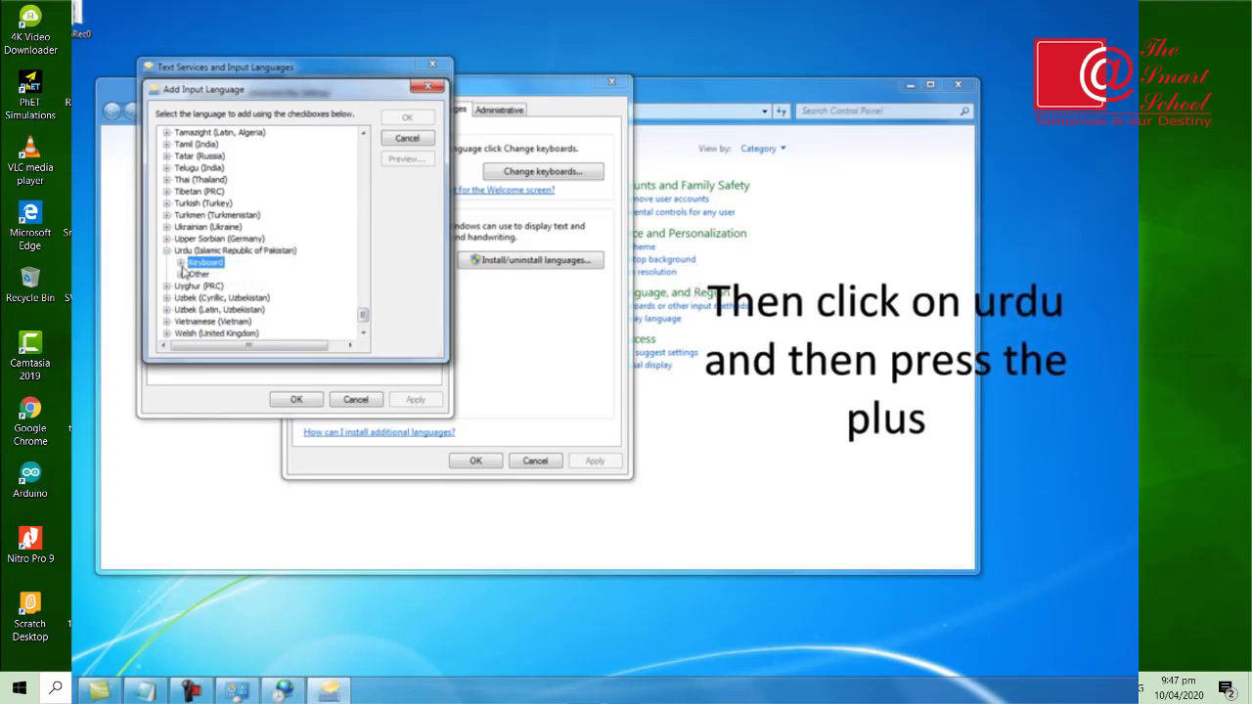
click(180, 262)
click(207, 275)
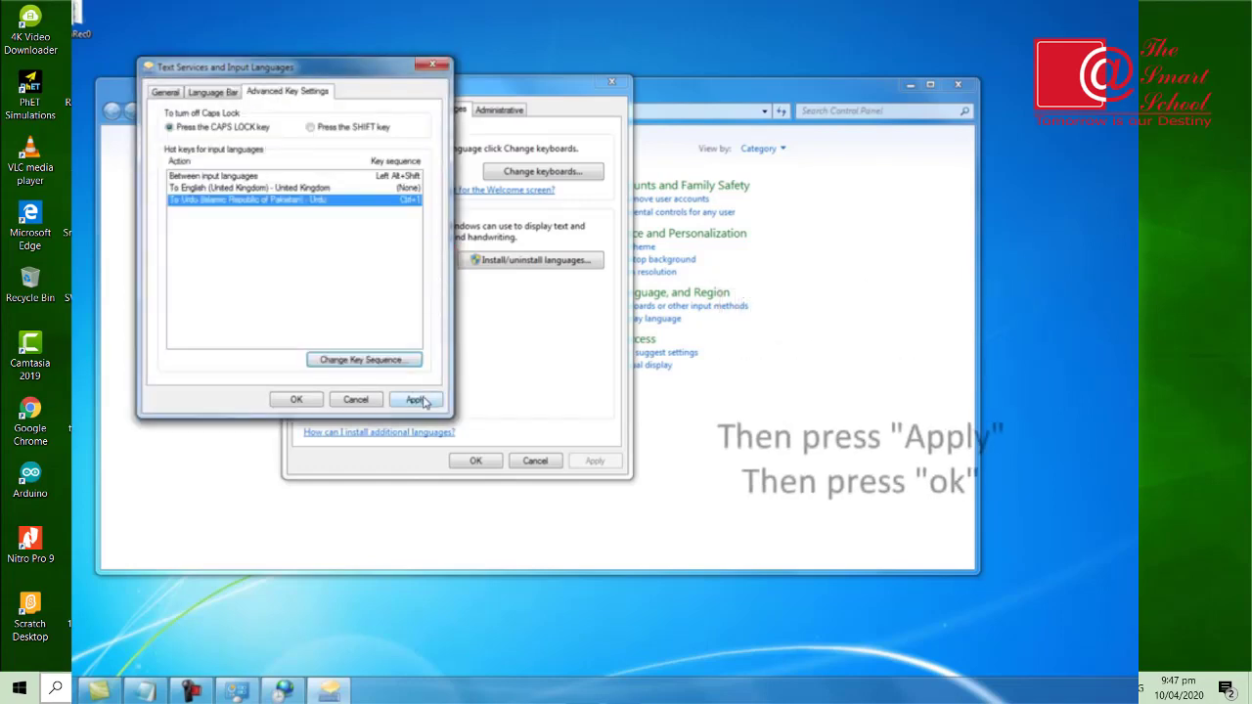
Apply the input language hot key settings and confirm both the text services and the region and language dialogs.
click(418, 399)
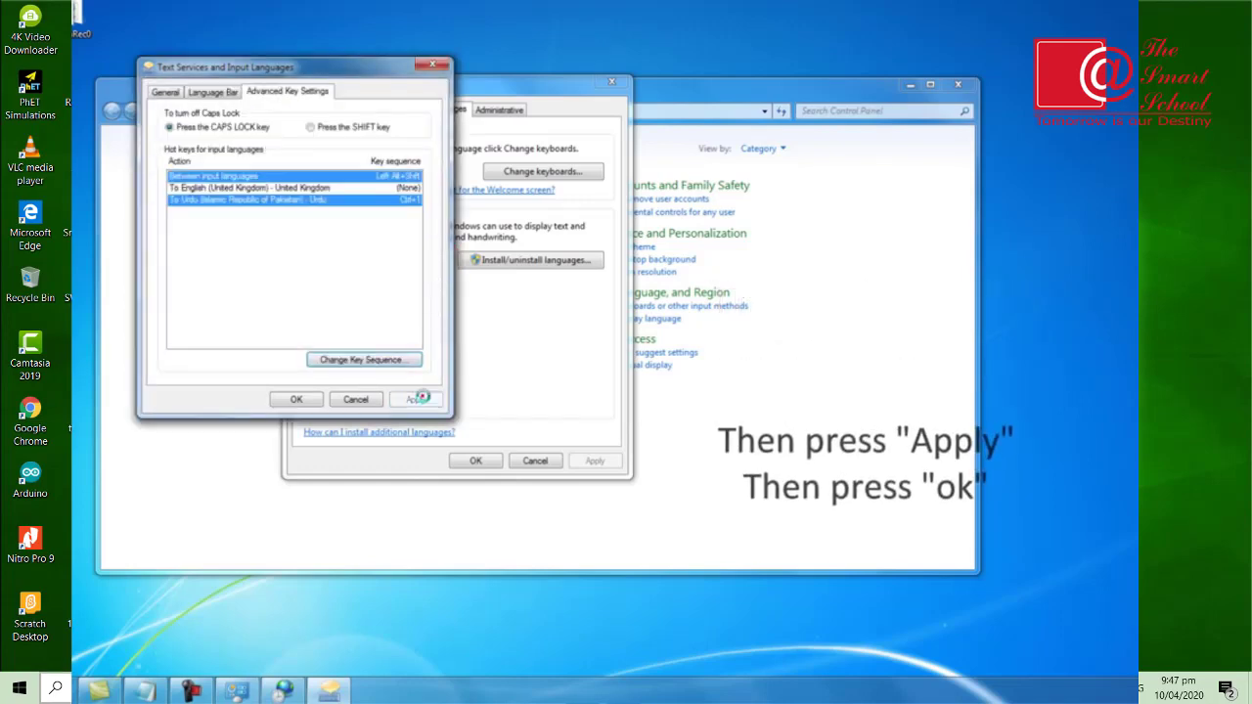
click(306, 401)
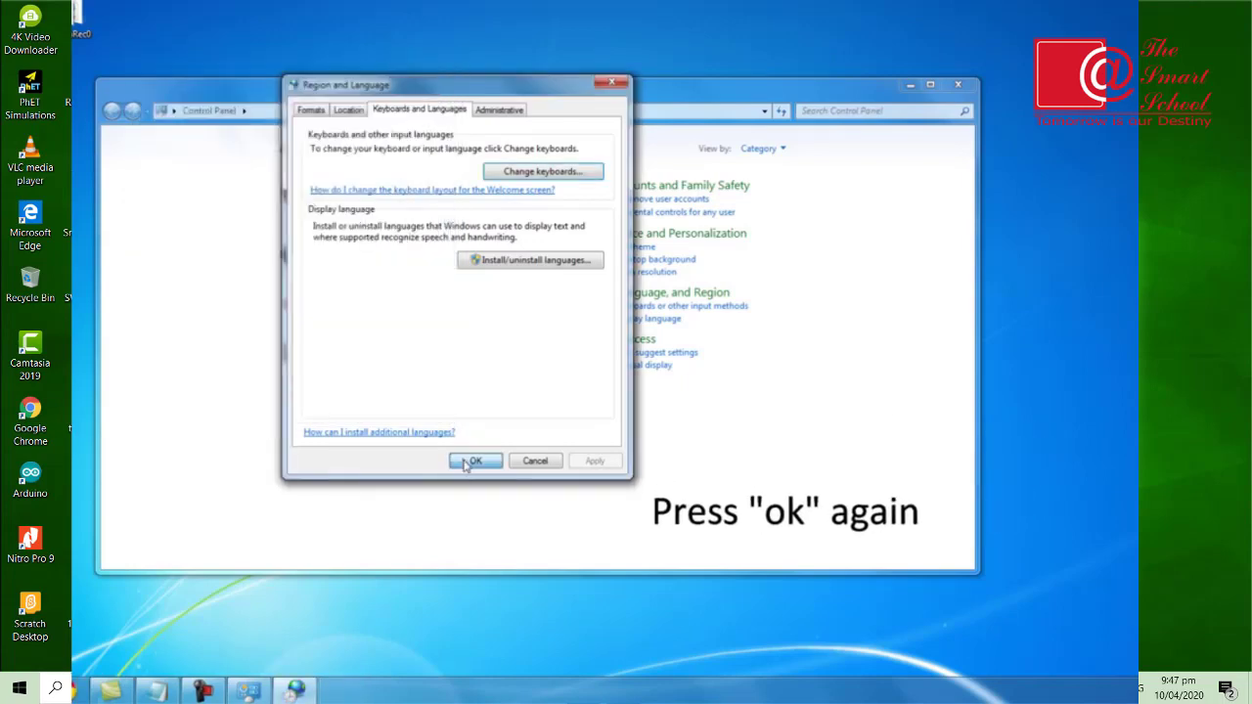
click(471, 461)
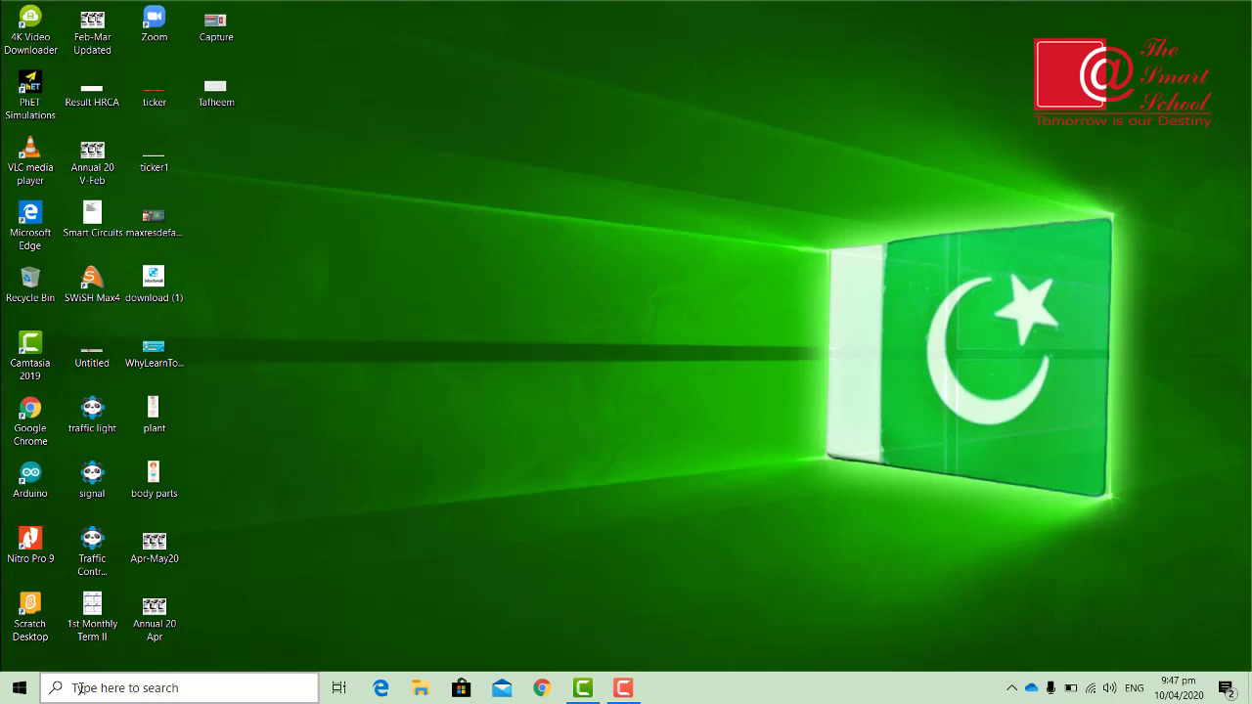
Switch to Google Chrome and create a new quiz assignment in the classwork of Class Seven.
click(541, 688)
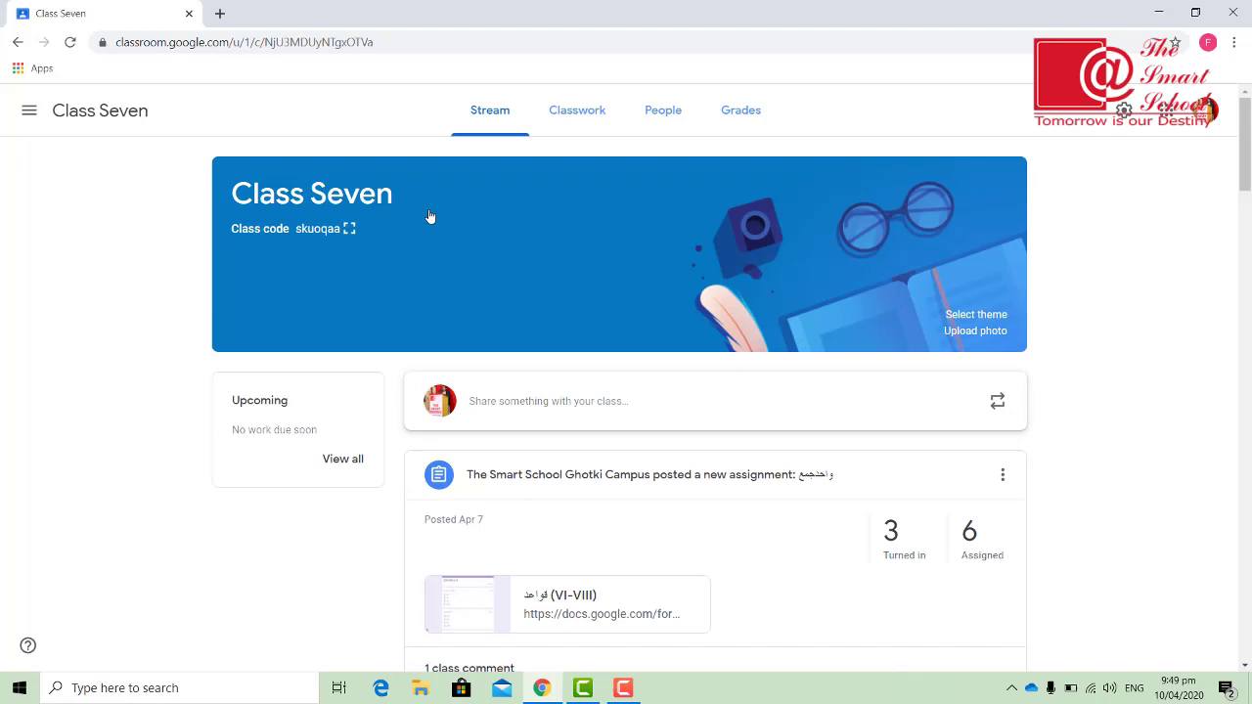
click(586, 112)
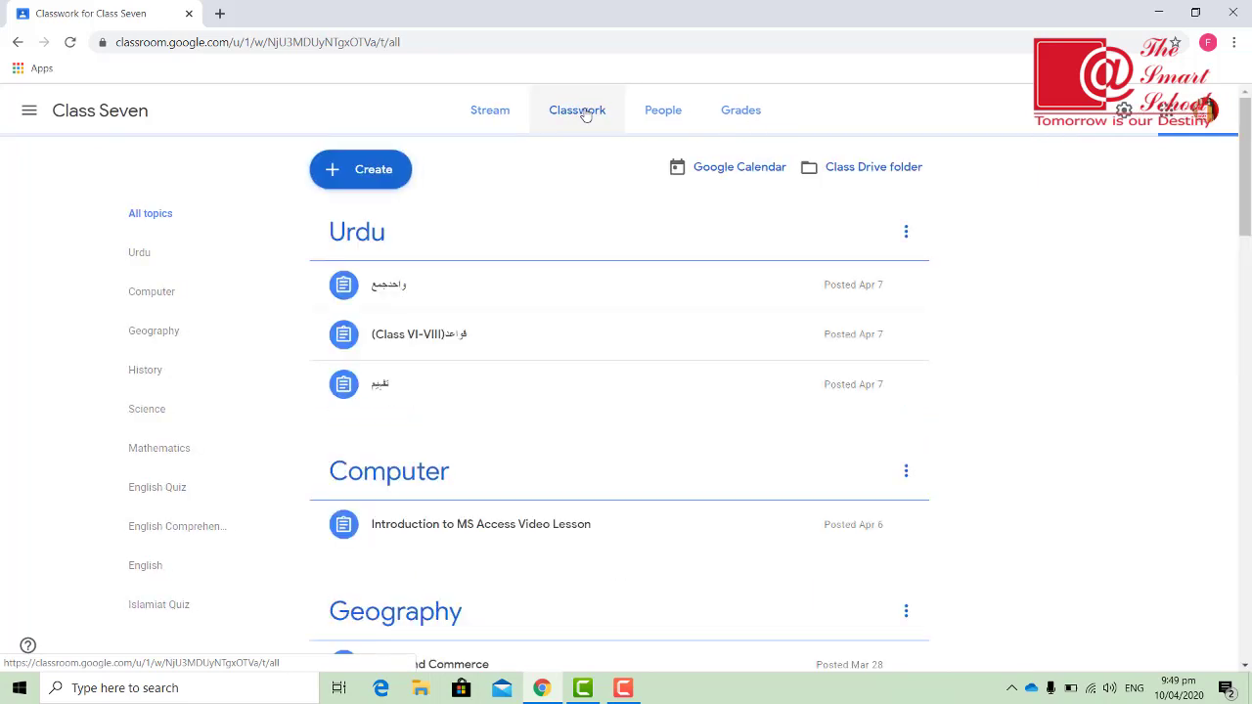
click(370, 174)
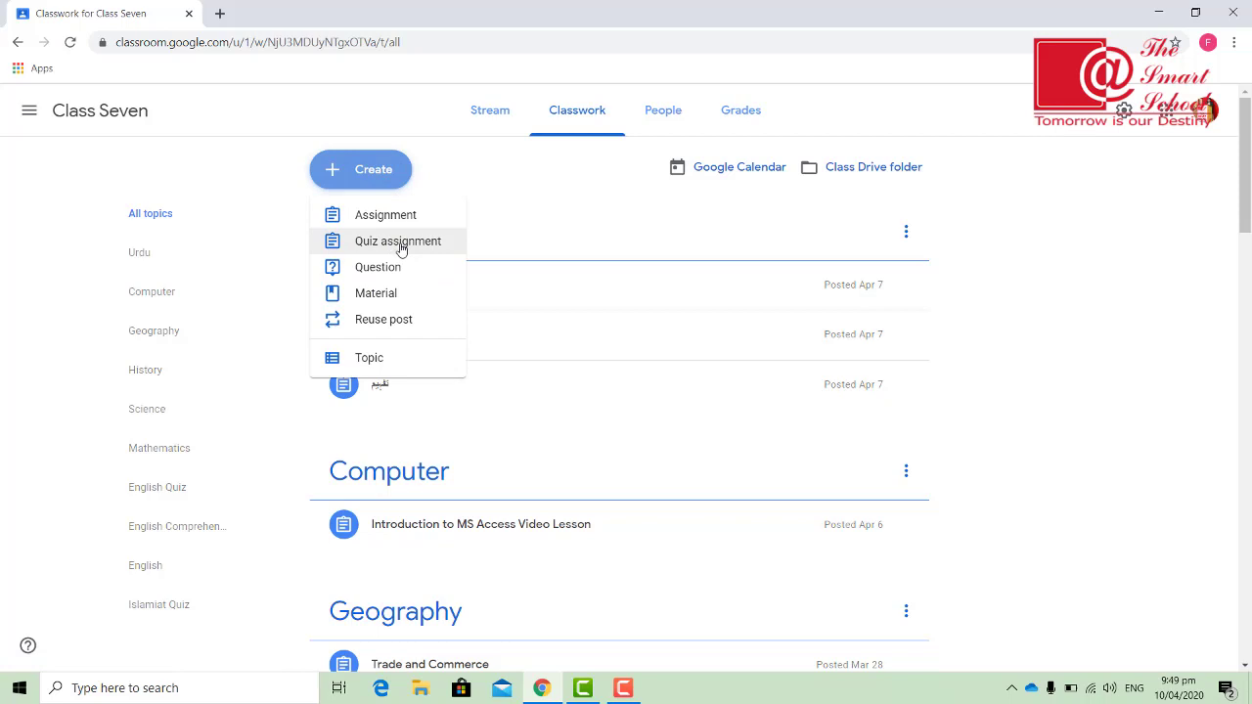
click(401, 245)
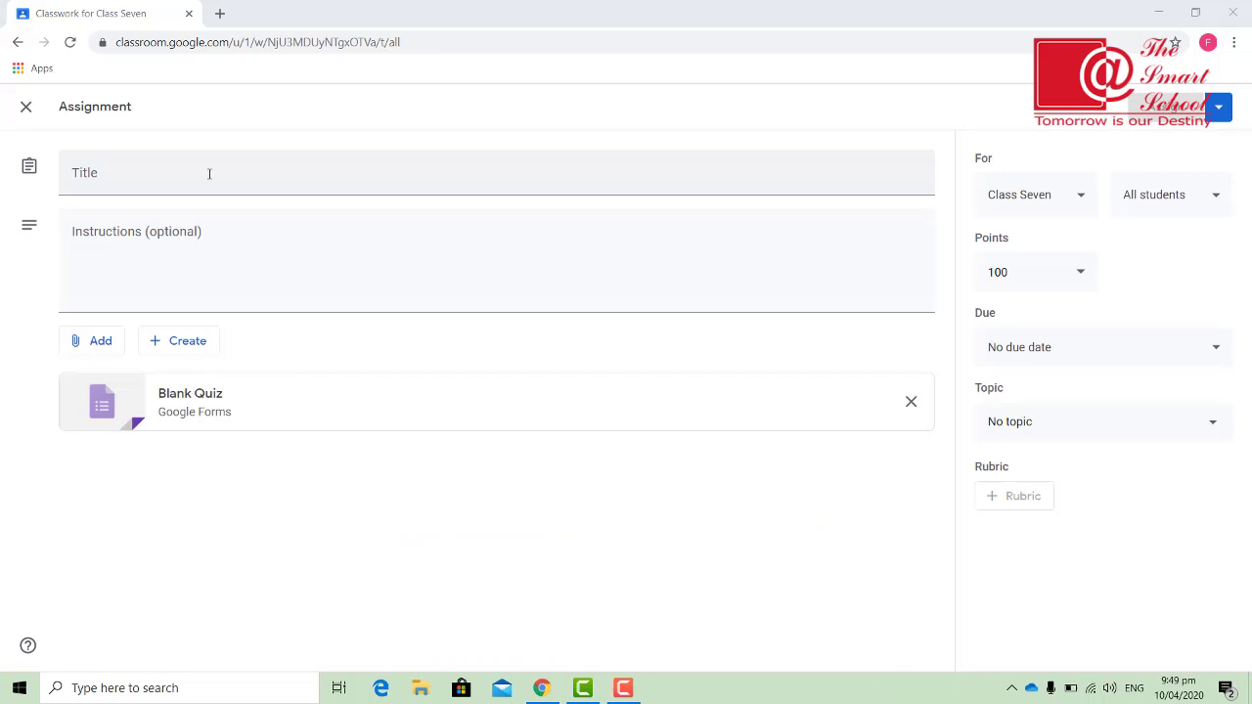
Switch the input language to Urdu, test it by entering "نرورو" as the assignment title, and clear the title.
click(209, 173)
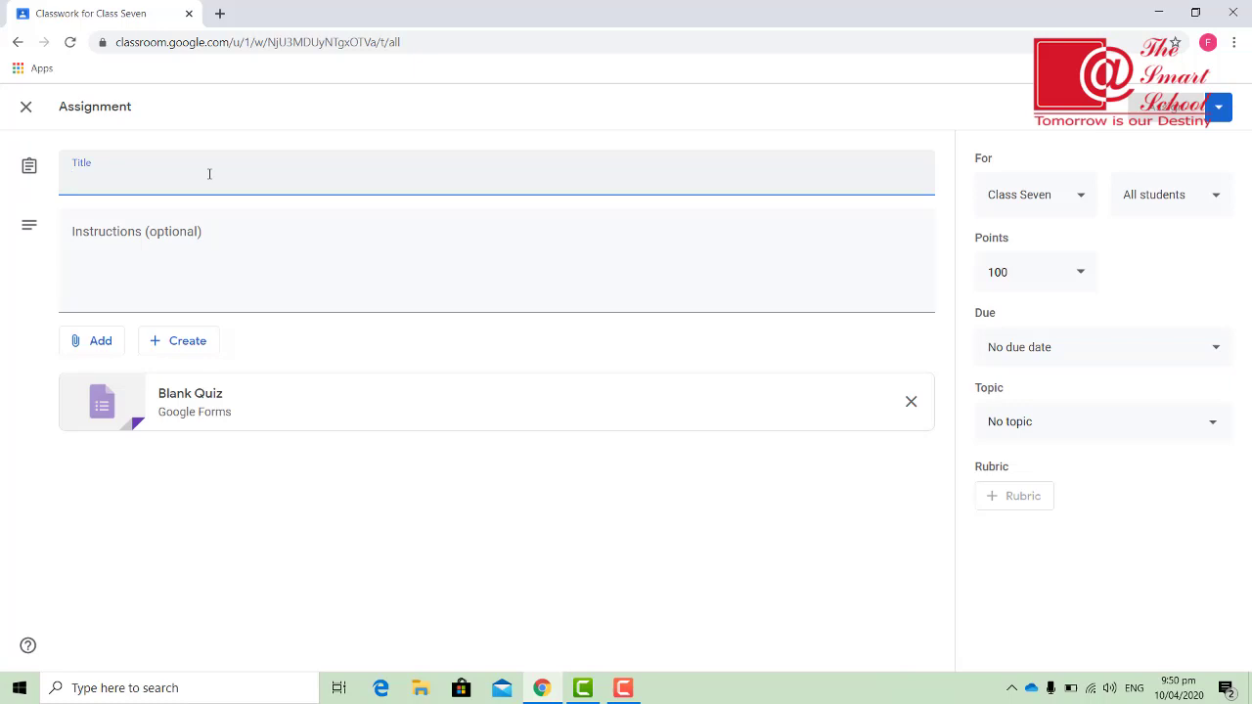
key(alt+shift)
text(نرورو)
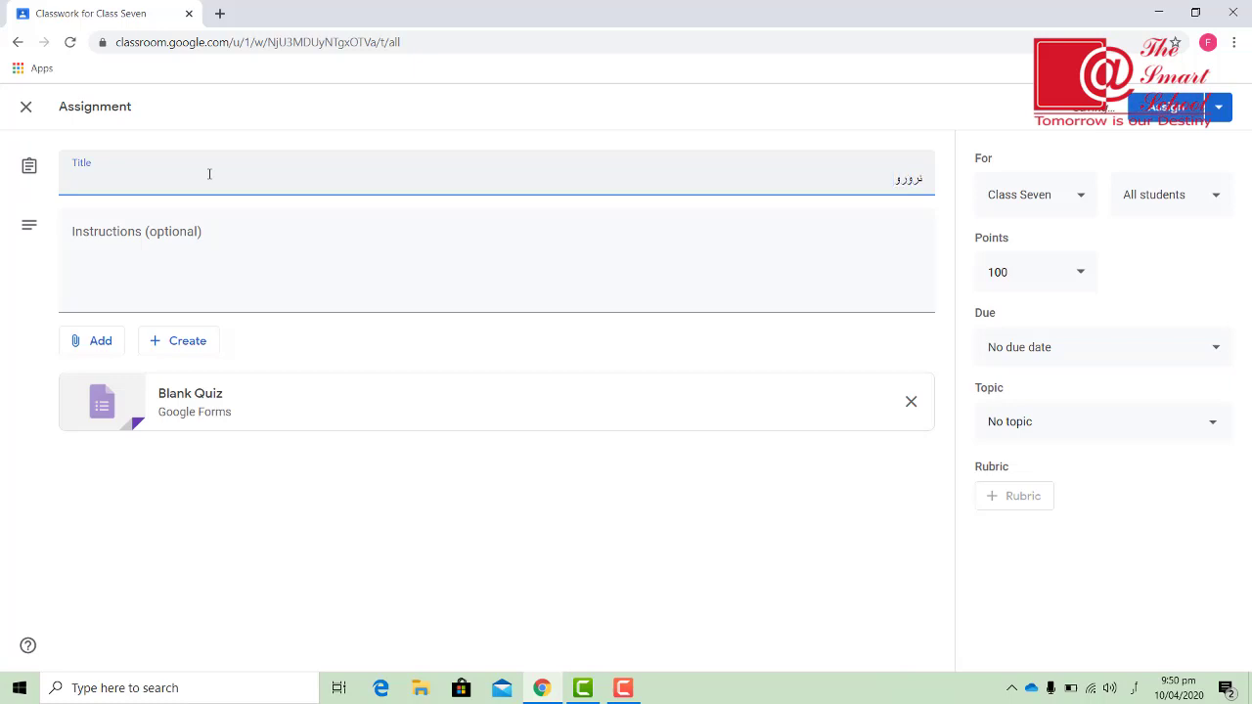
key(BackSpace)
key(BackSpace)
key(BackSpace)
key(BackSpace)
key(BackSpace)
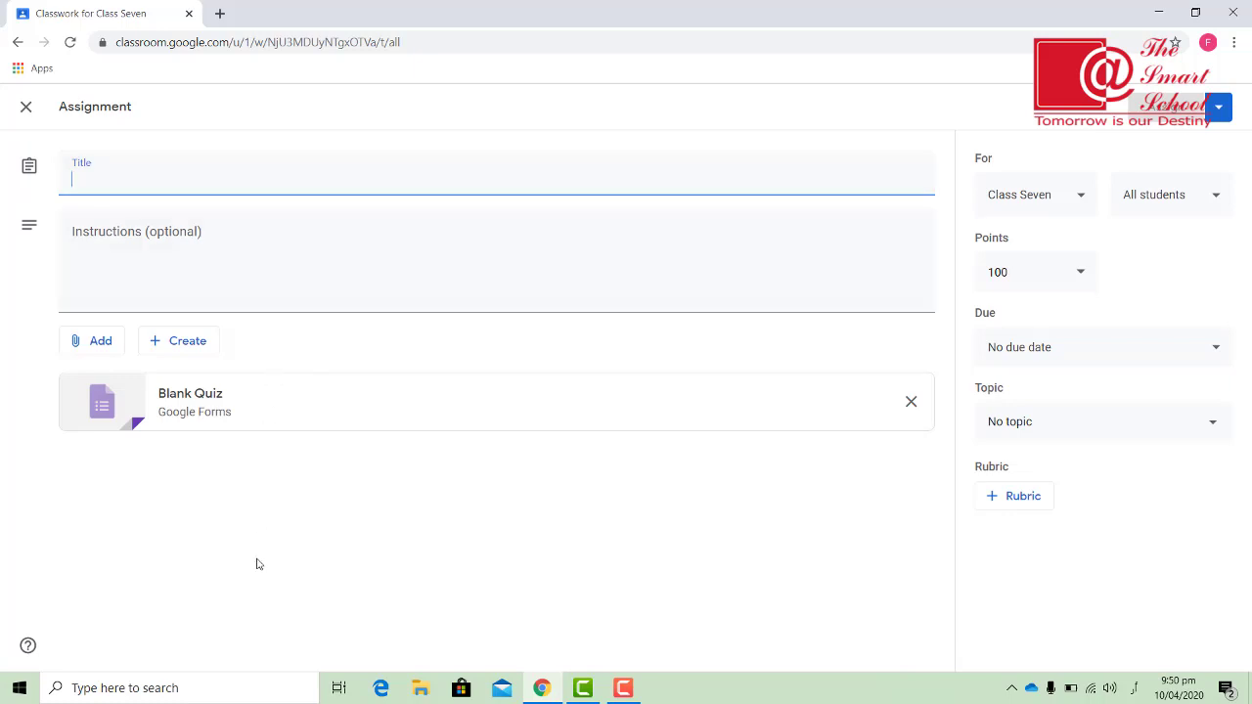
Search Windows for the On-Screen Keyboard, open it, and switch the input language to Urdu to show its layout.
click(122, 690)
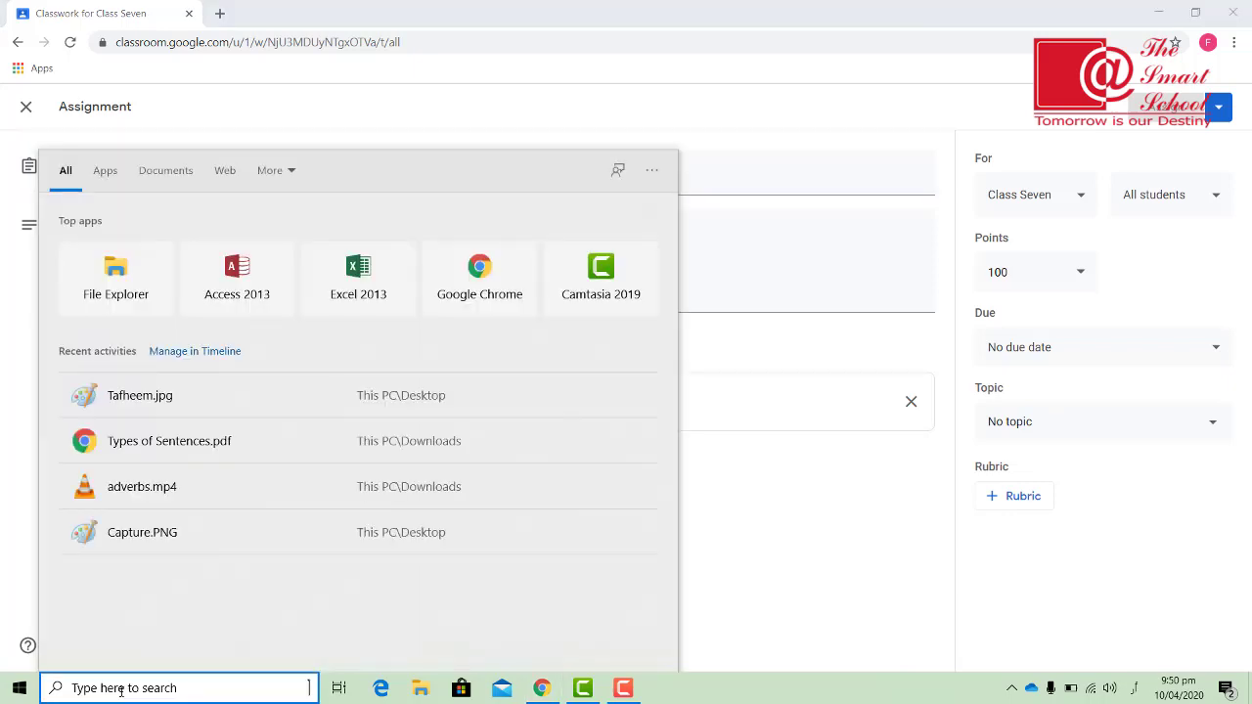
text(ے)
key(BackSpace)
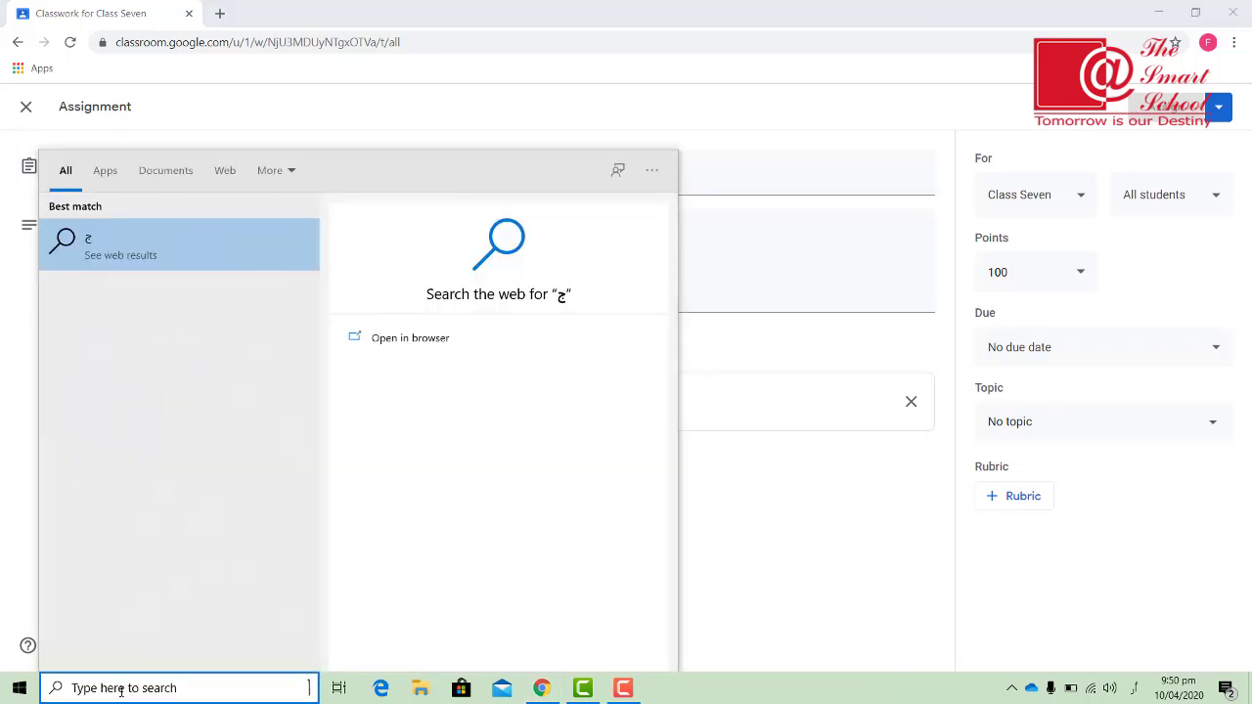
key(alt+shift)
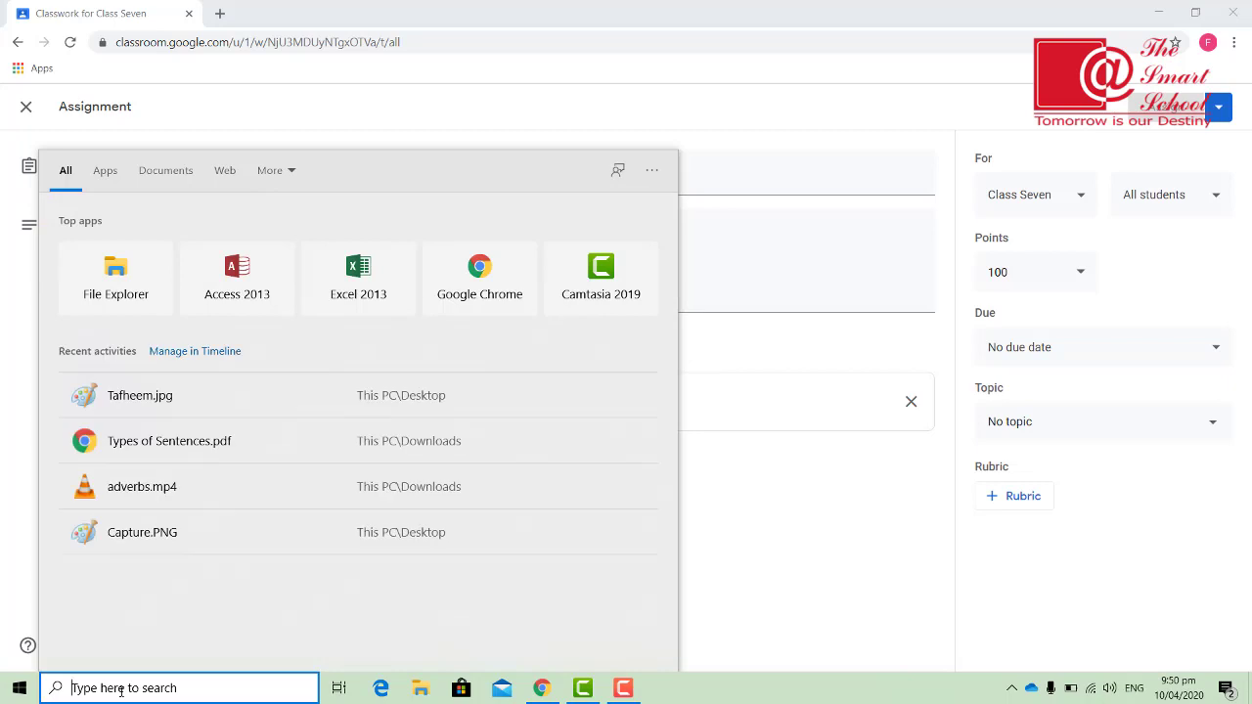
text(on)
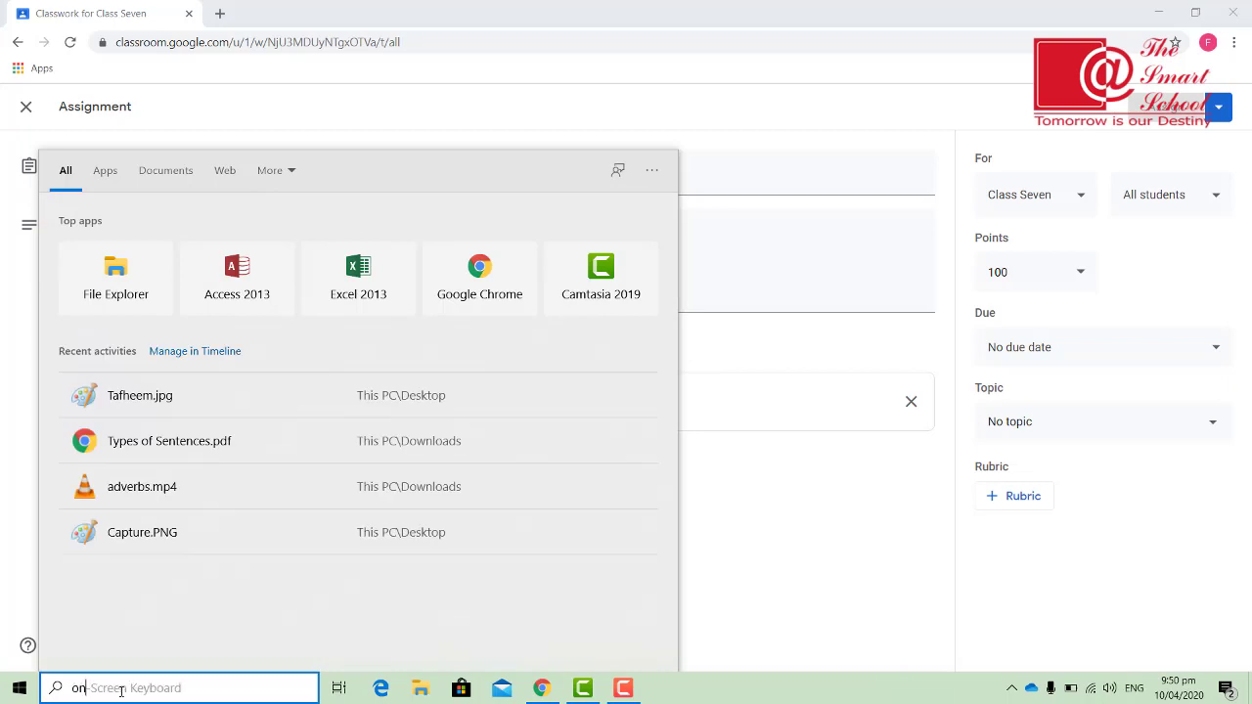
text(scre)
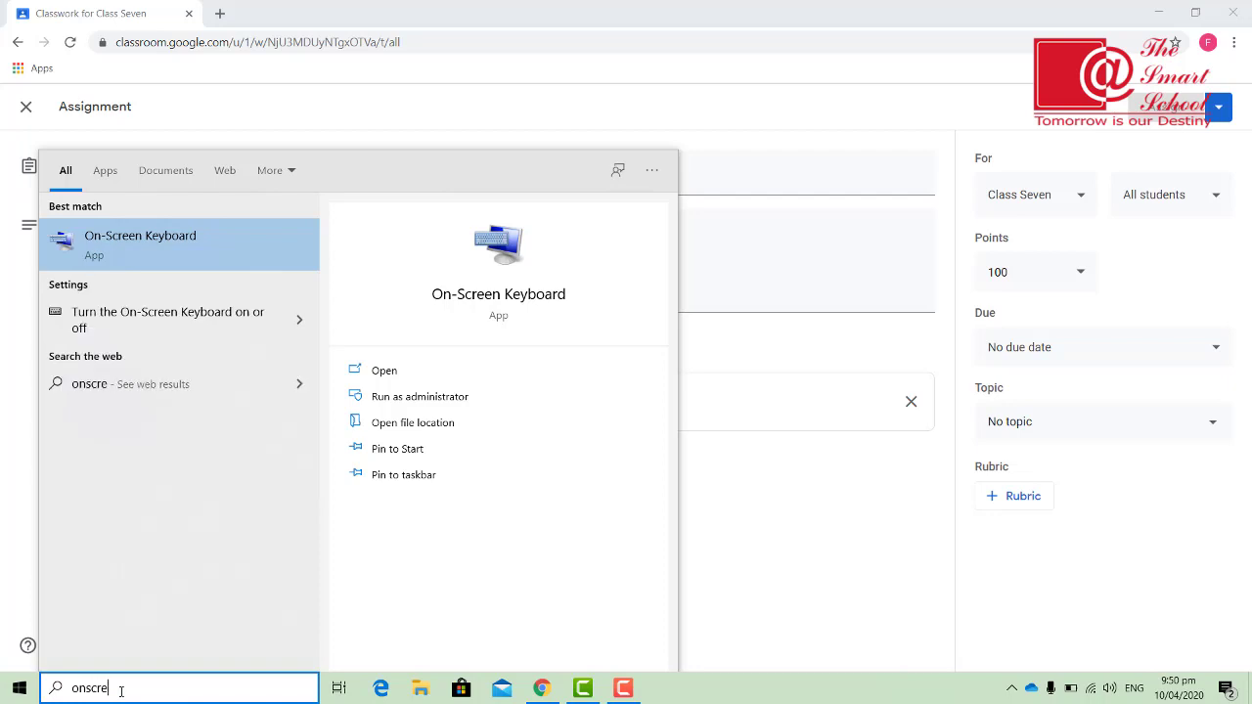
click(151, 237)
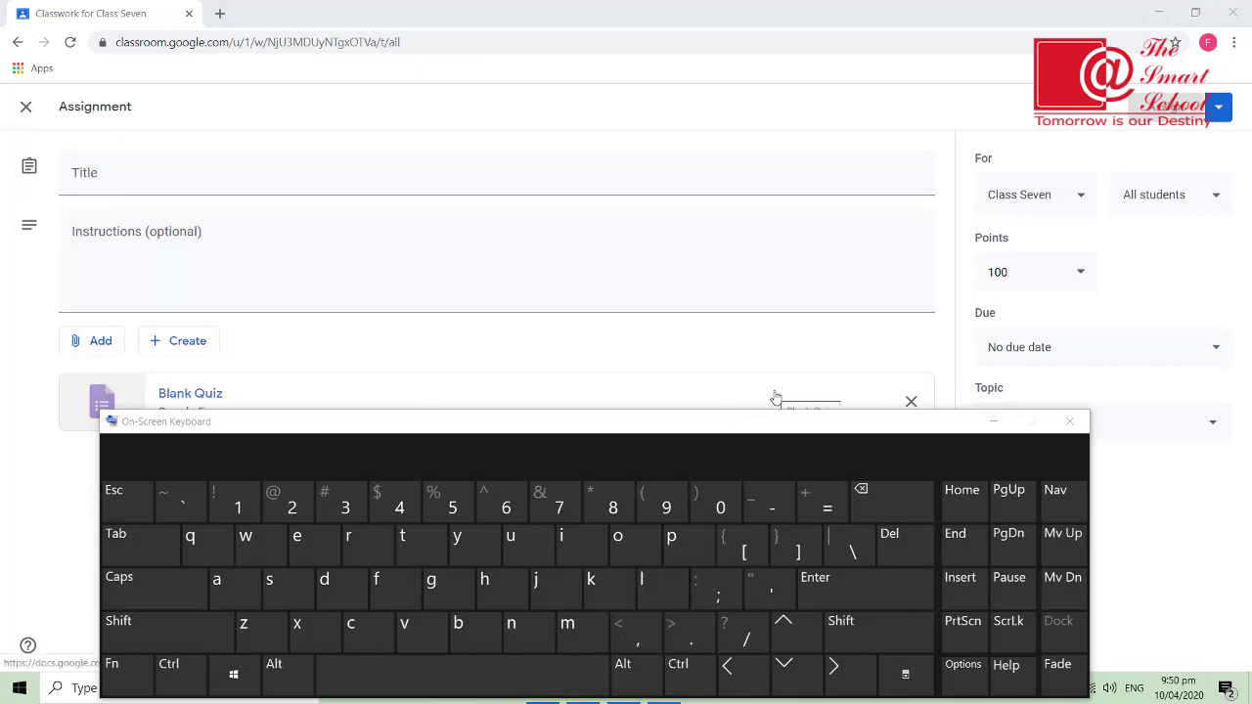
key(alt)
key(alt+shift)
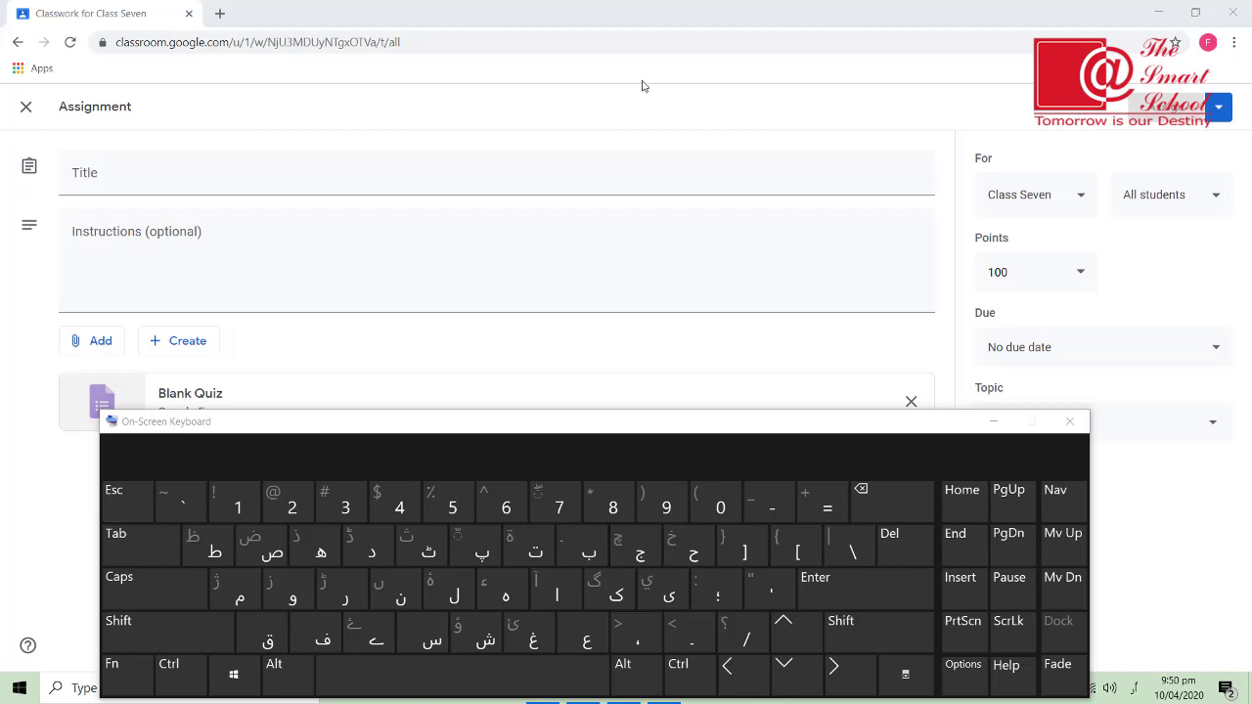
Enter "تفہیم" as the assignment title with the Urdu On-Screen Keyboard.
click(676, 182)
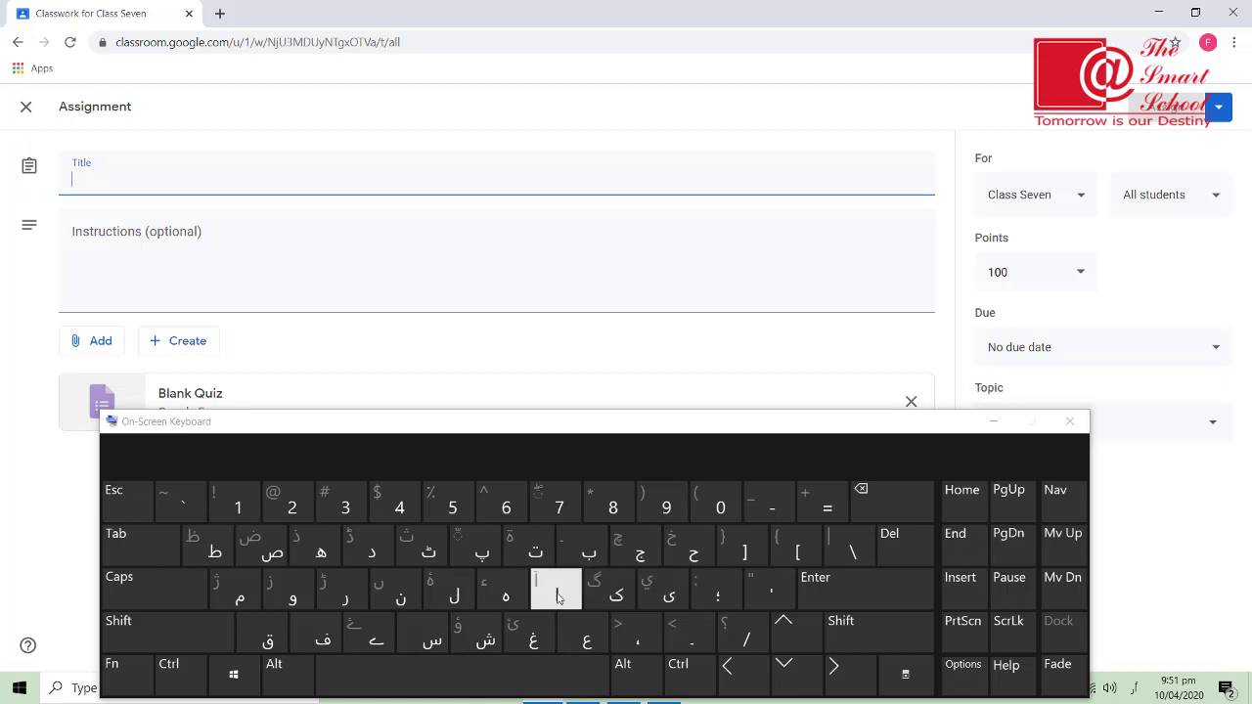
click(534, 550)
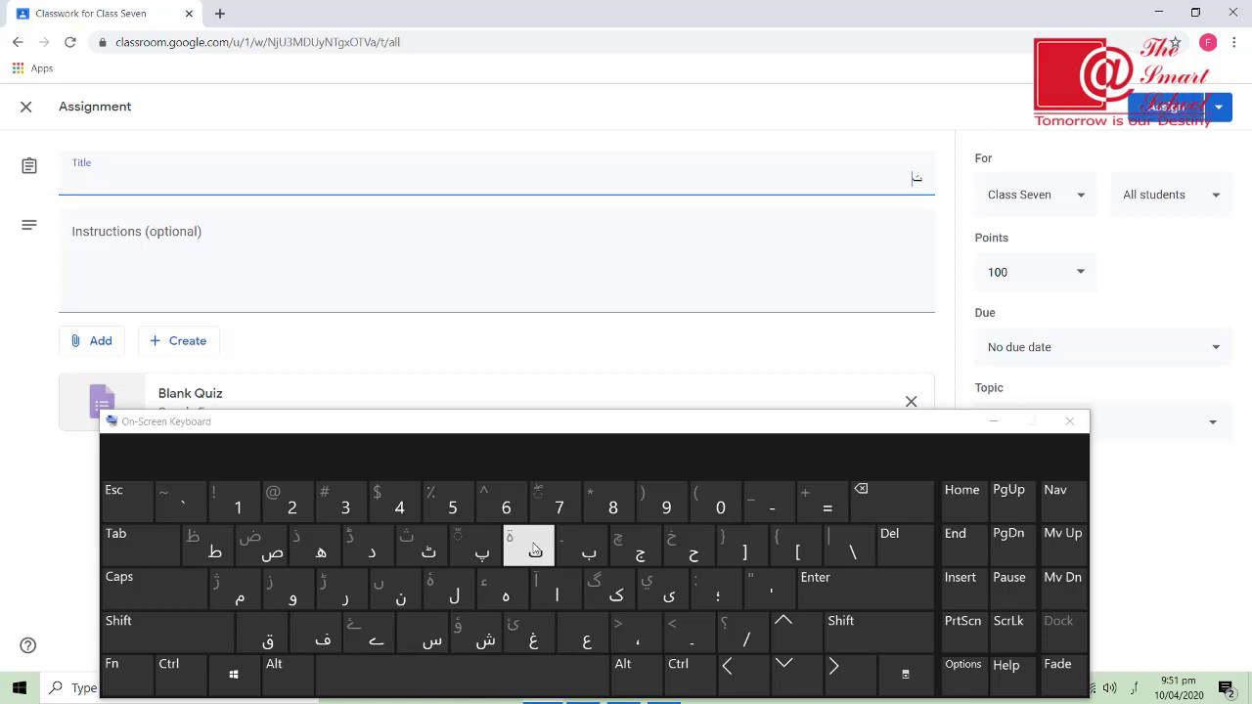
click(323, 634)
click(503, 592)
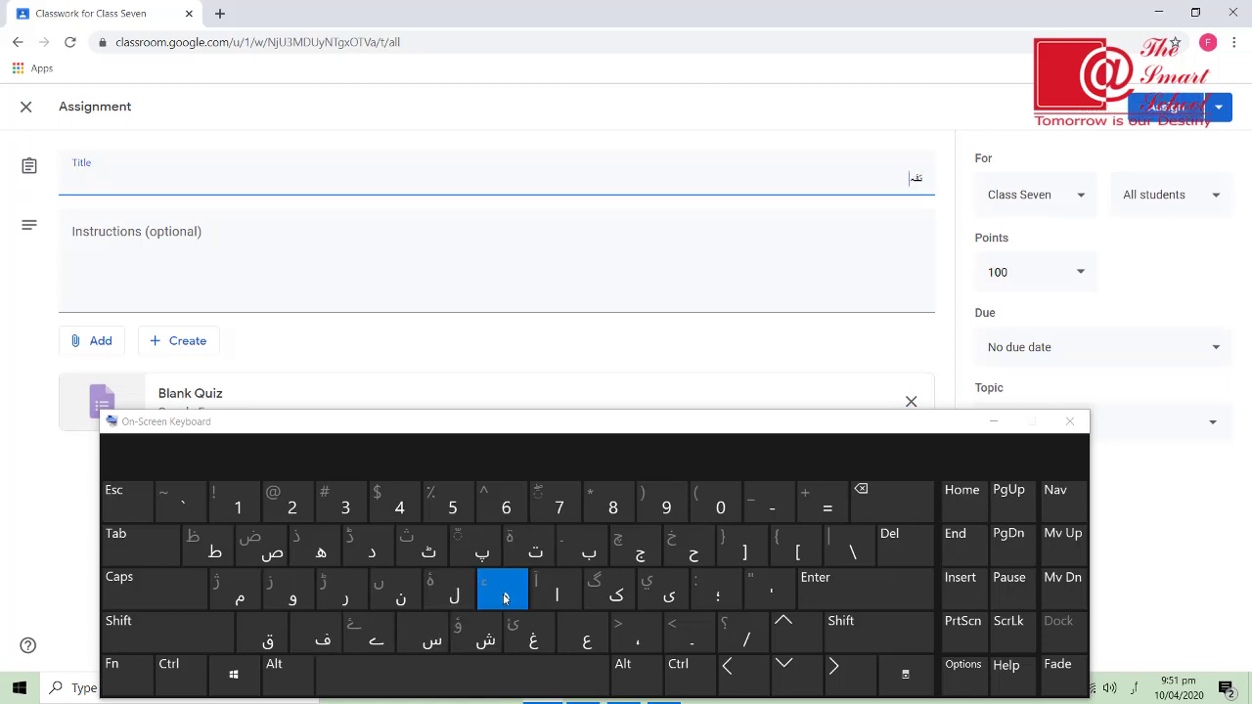
click(661, 587)
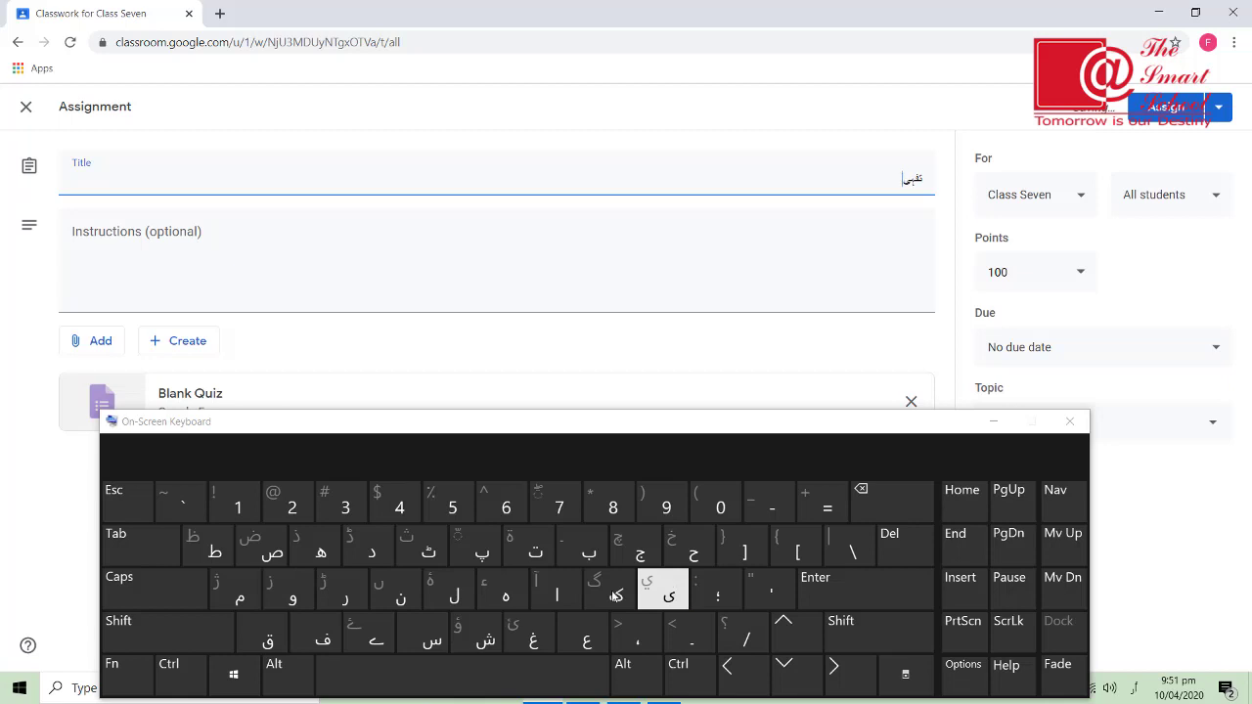
click(246, 601)
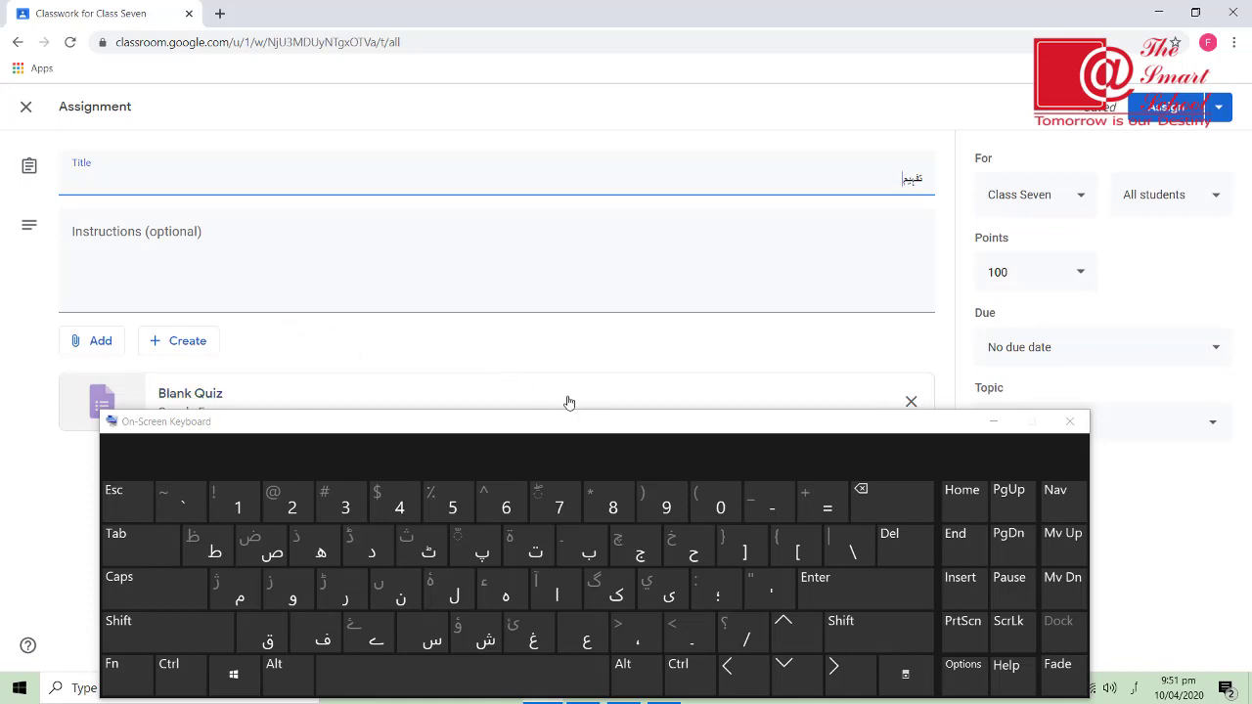
Move the On-Screen Keyboard clear of the Blank Quiz attachment and copy the assignment title text.
drag(618, 426, 615, 465)
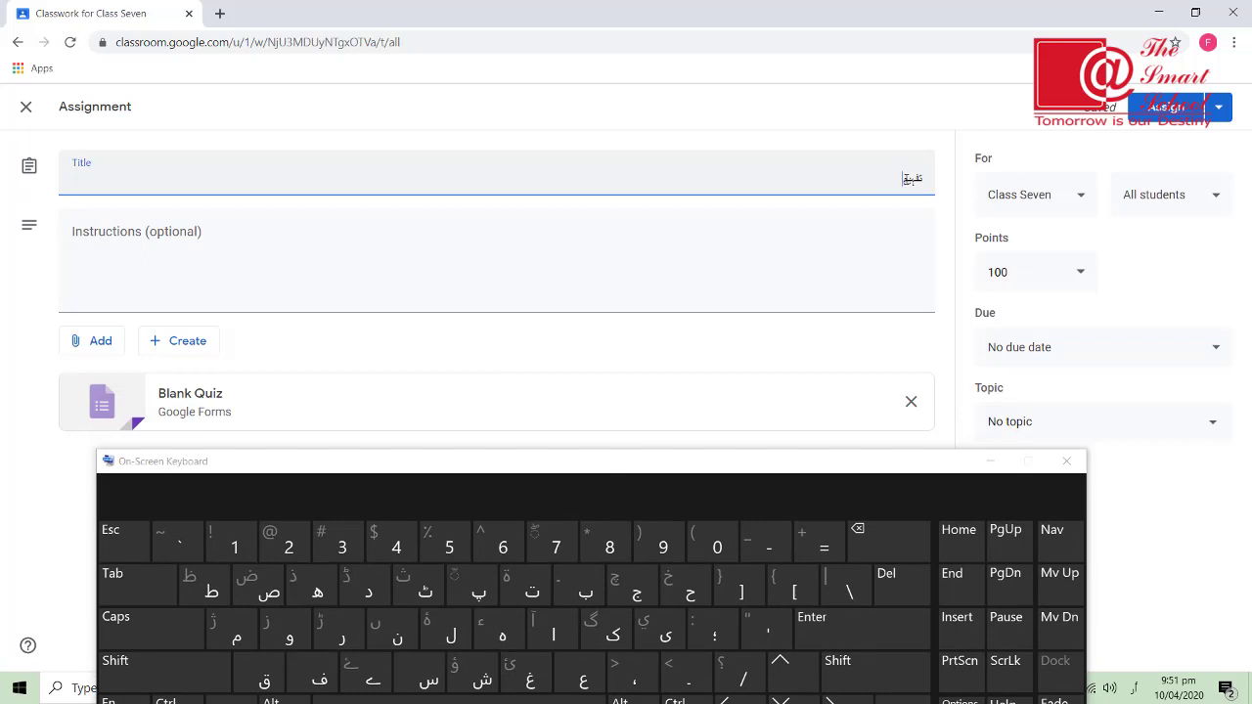
double_click(918, 181)
drag(917, 181, 925, 182)
right_click(916, 179)
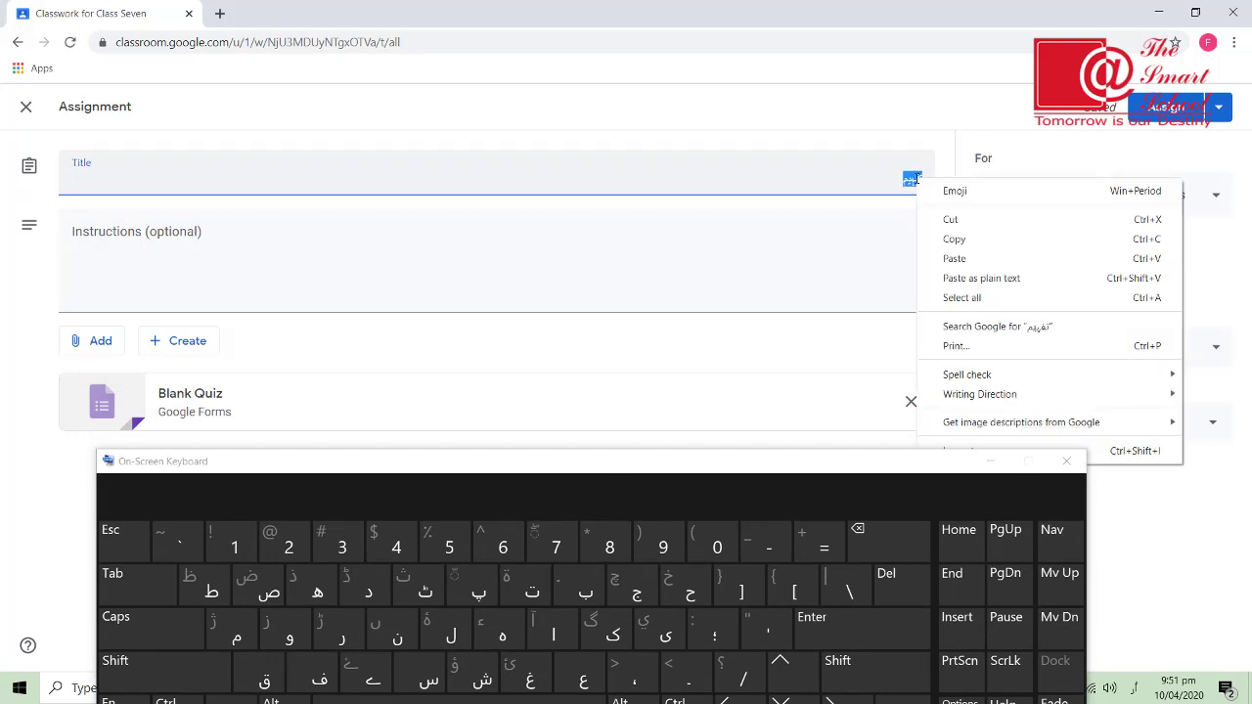
click(966, 244)
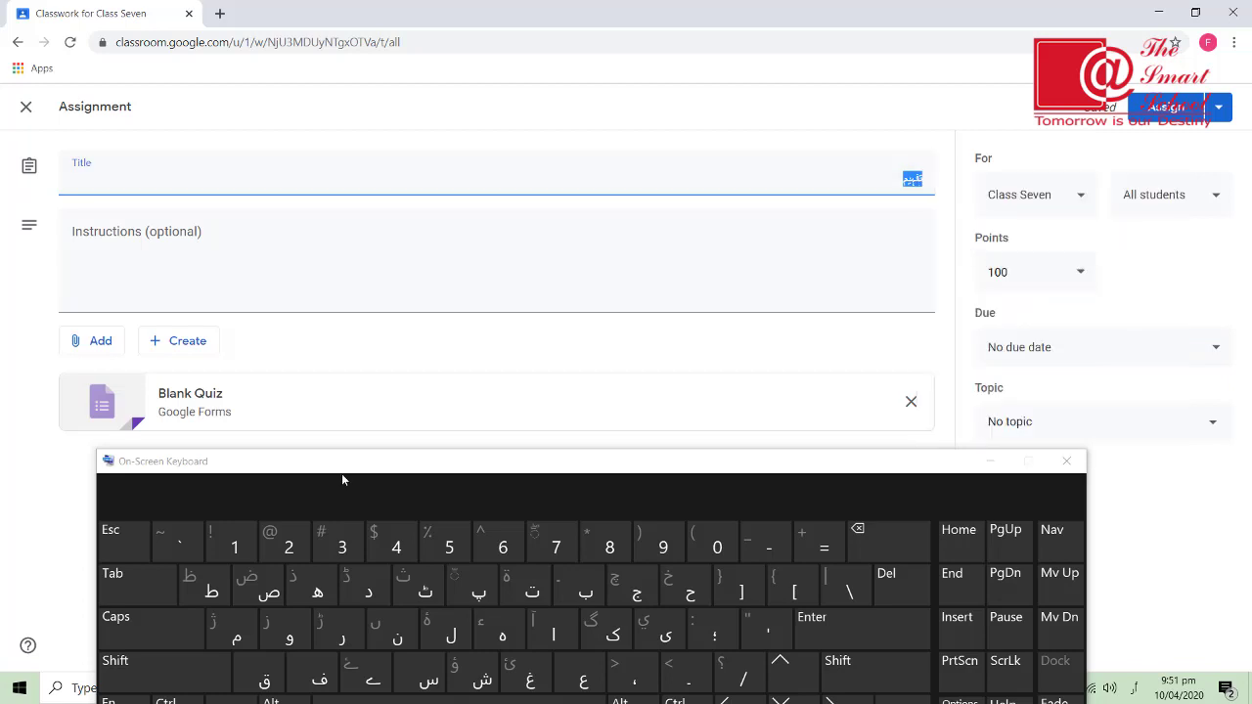
Open the attached Blank Quiz form and rename its file to the copied title "تفہیم".
click(196, 396)
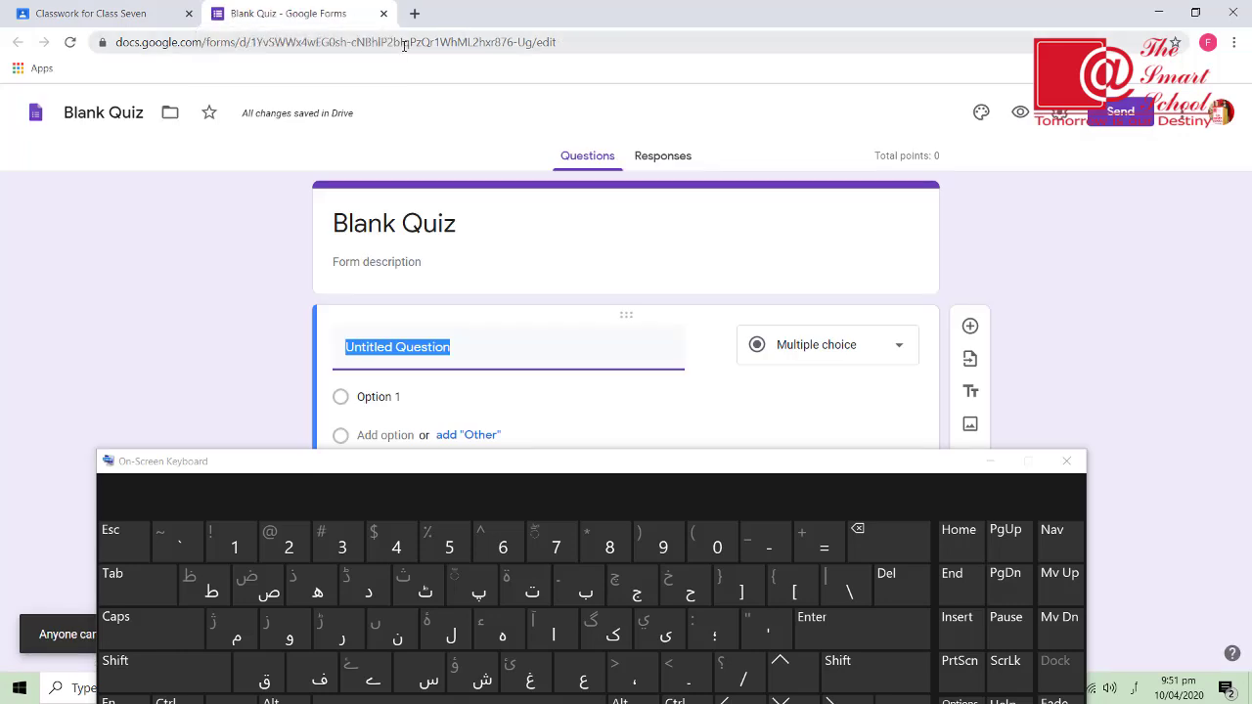
click(143, 113)
drag(143, 113, 59, 123)
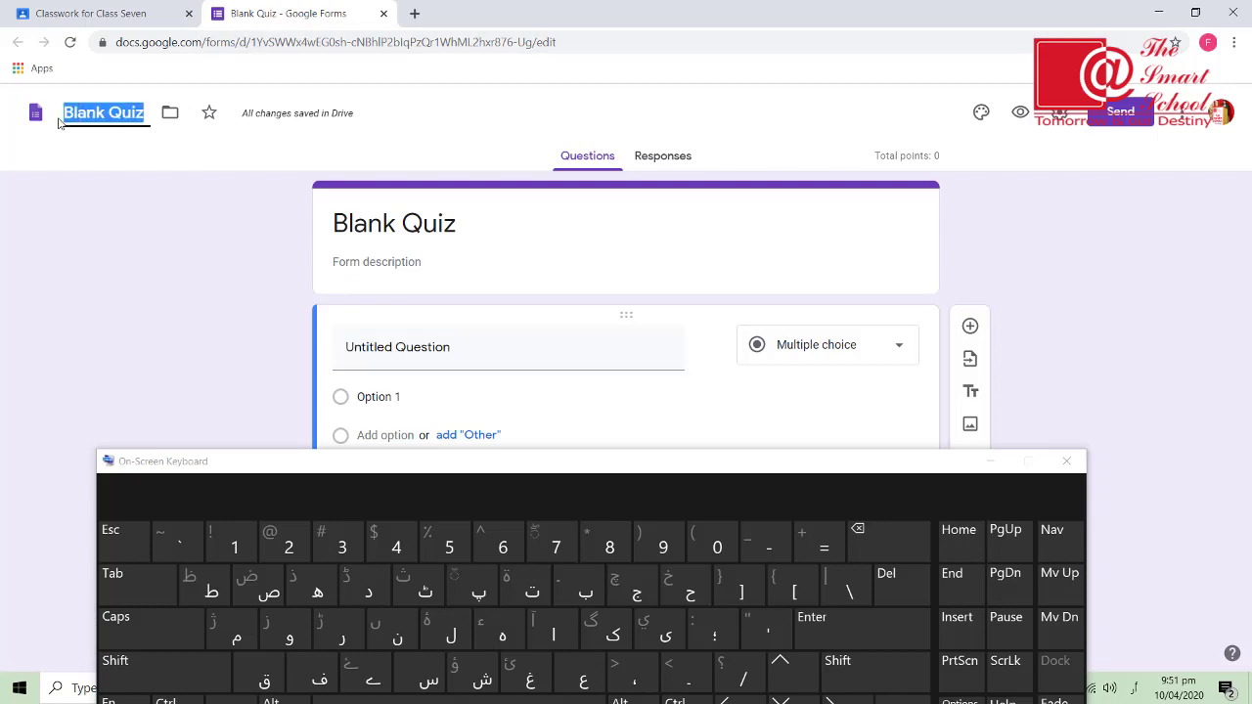
key(ctrl+v)
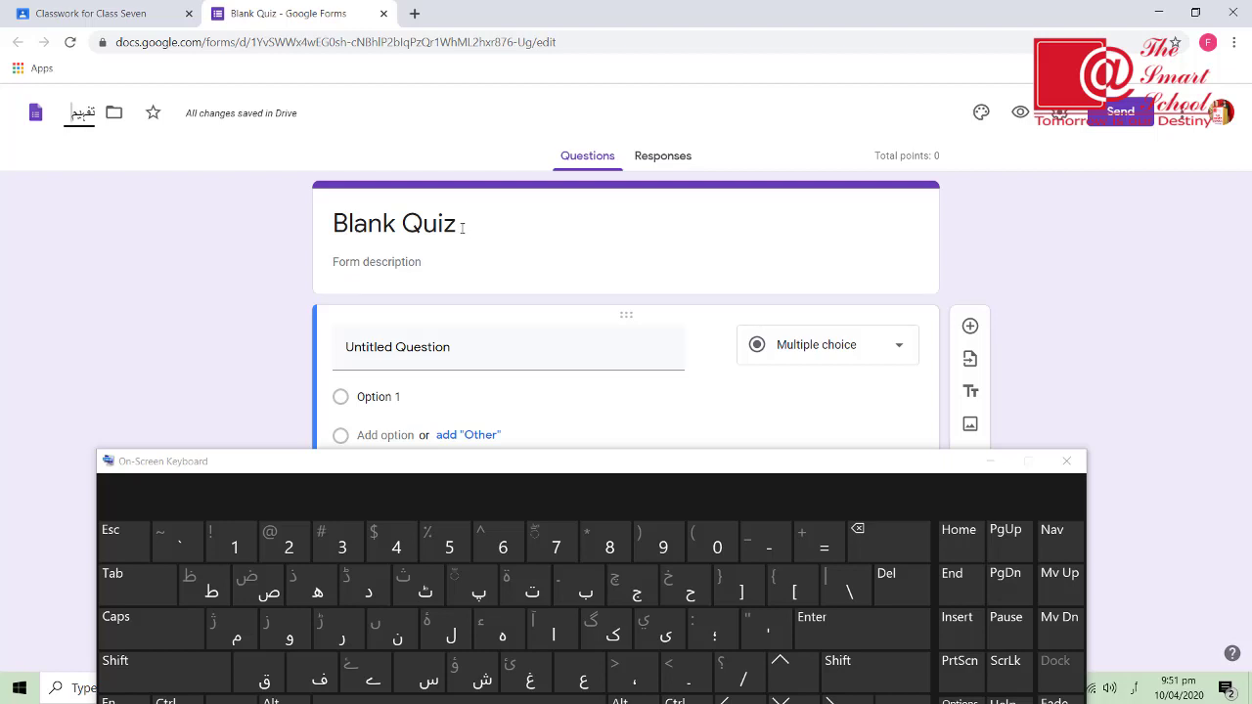
Set the form title to "تفہیم" and the form description to "دی گئ عبارت پڑھیں اور سوالات کے جوابات دیجیے".
click(388, 217)
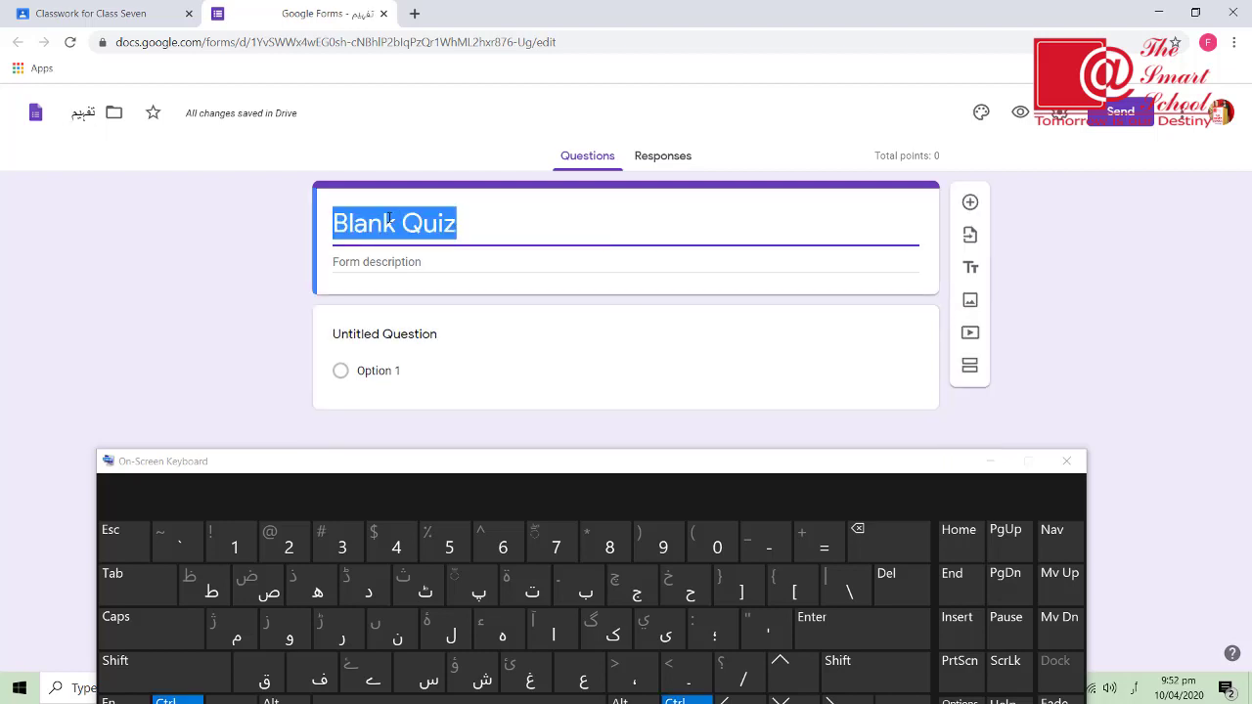
key(ctrl+v)
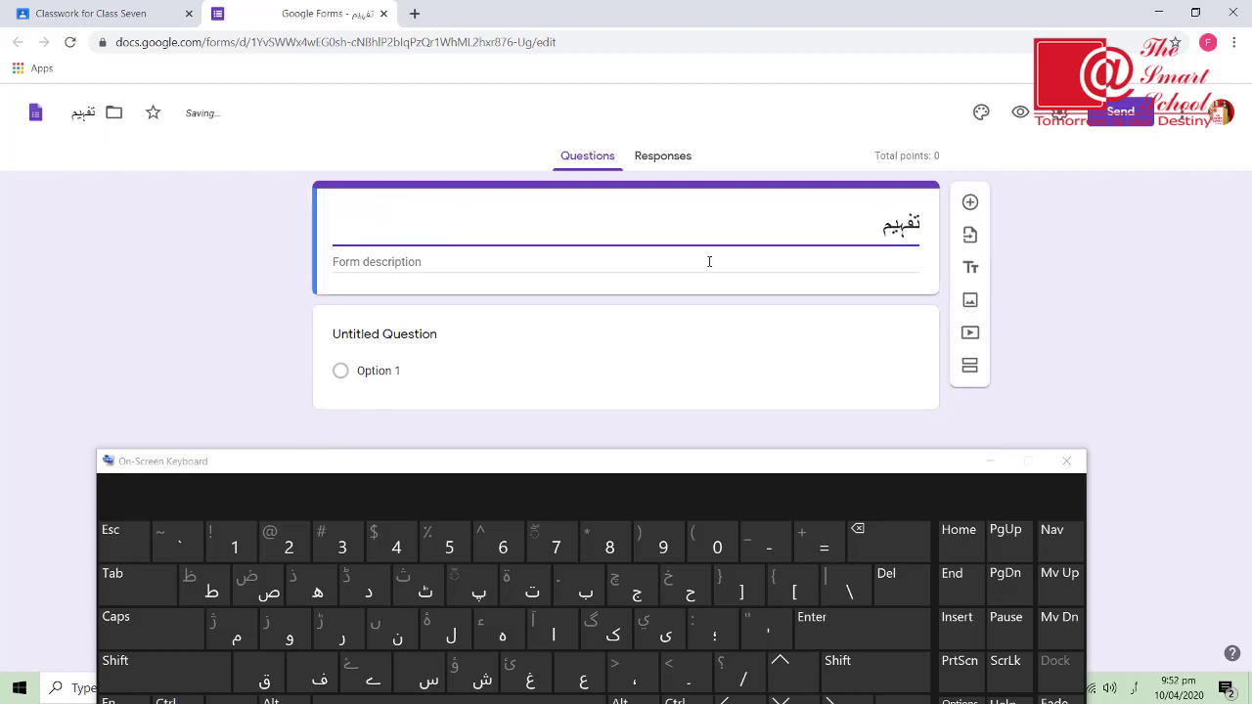
click(524, 263)
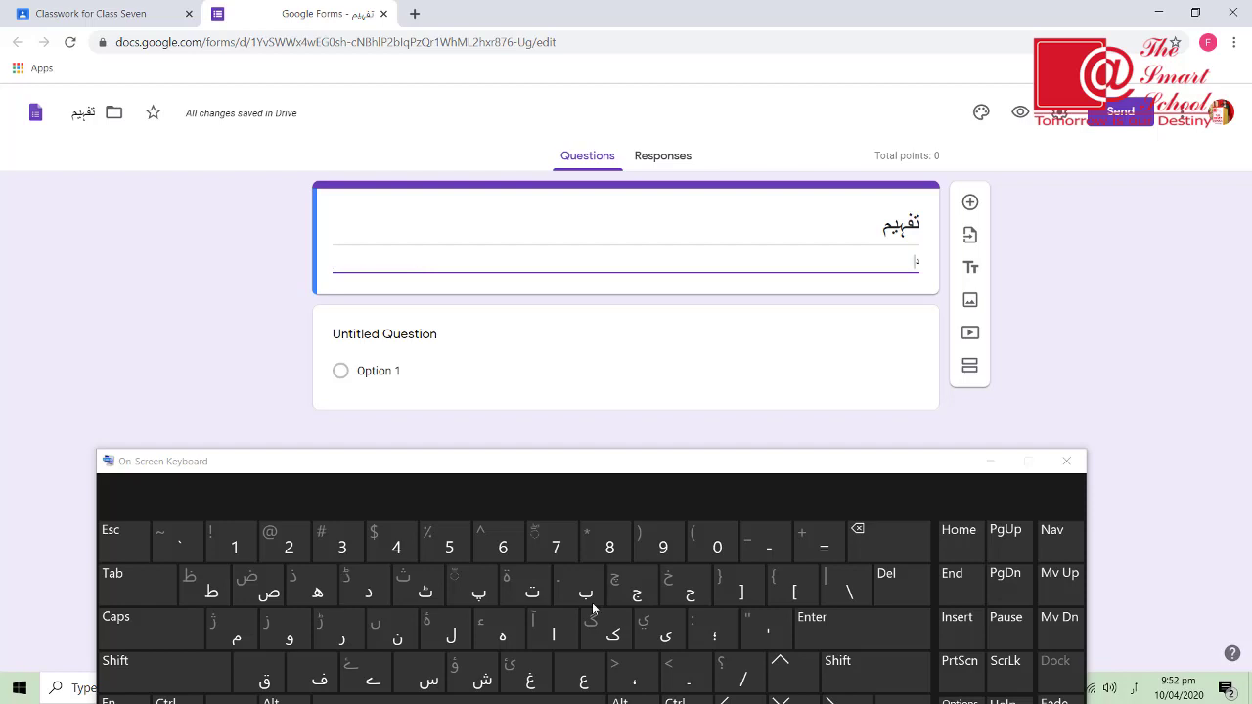
click(356, 682)
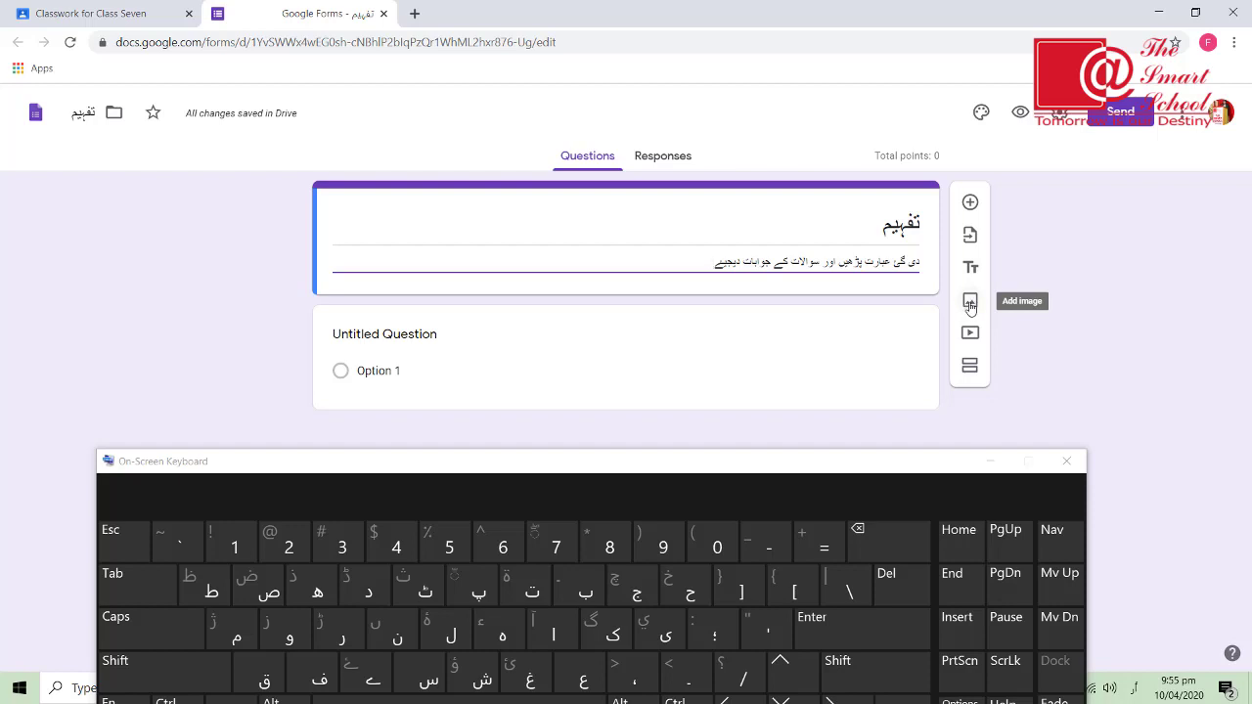
Insert the Tafheem image from the Desktop below the form header and enlarge it to nearly the full width of its card.
click(970, 303)
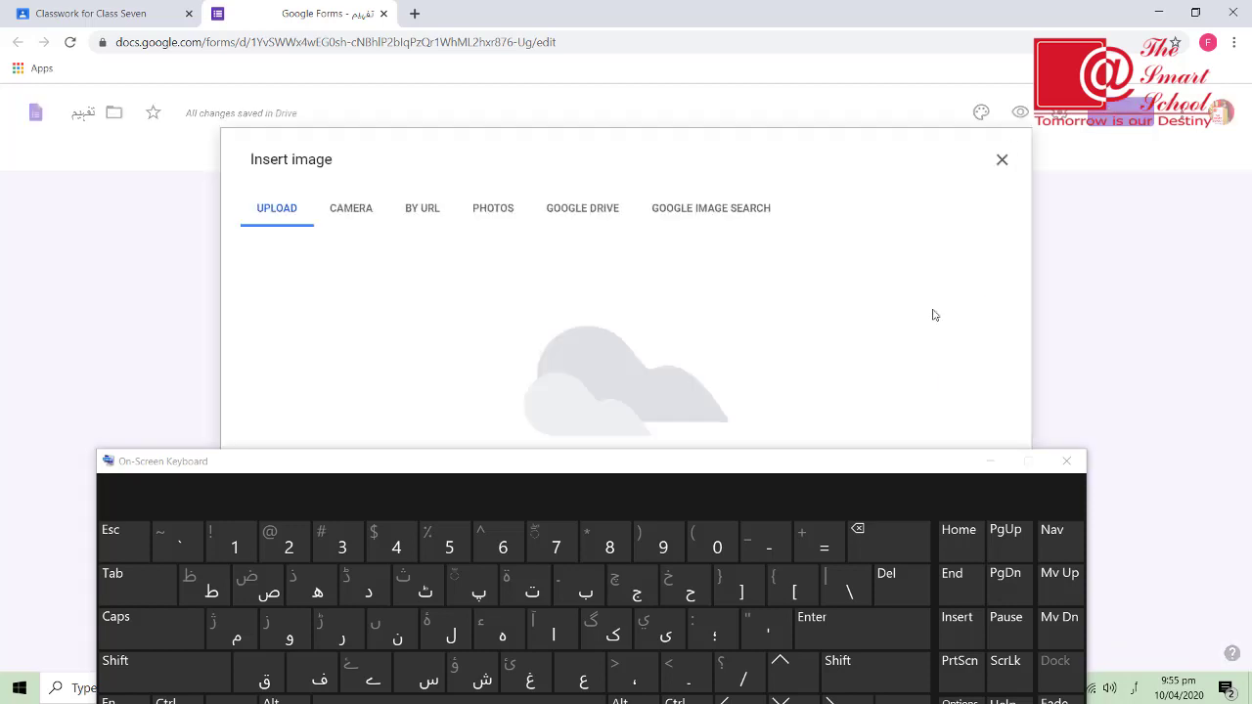
click(989, 463)
click(614, 486)
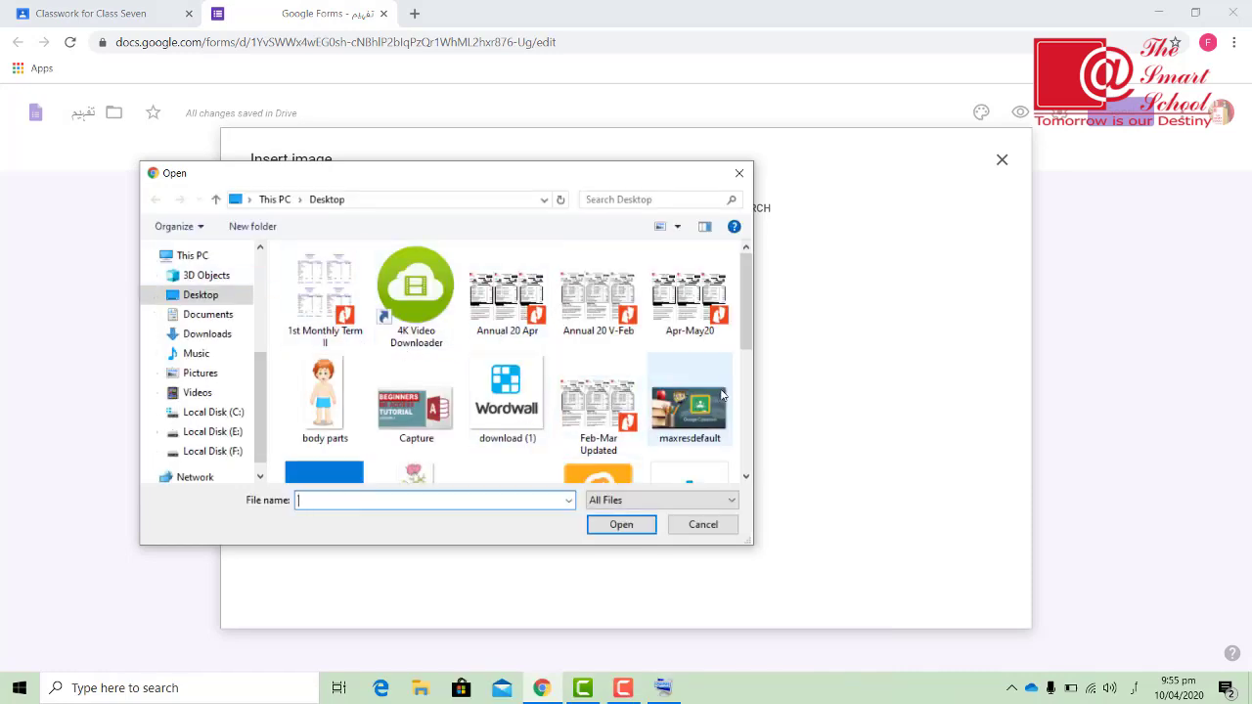
drag(751, 337, 749, 455)
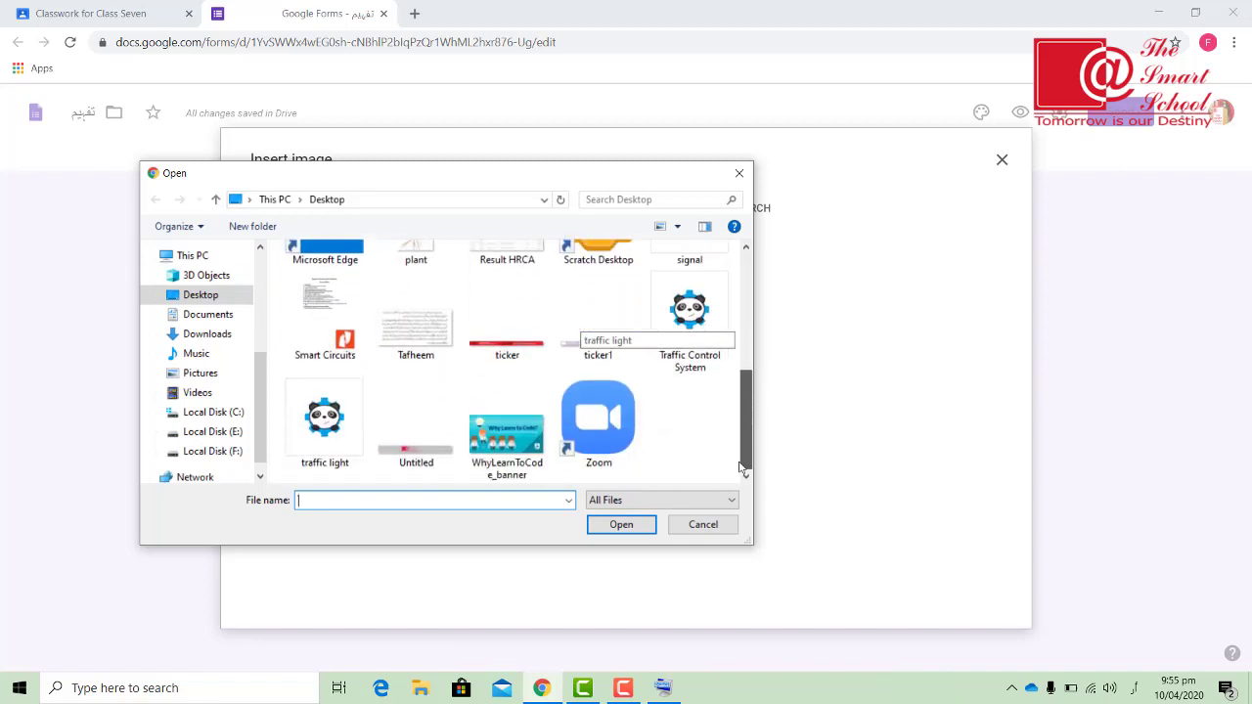
click(422, 329)
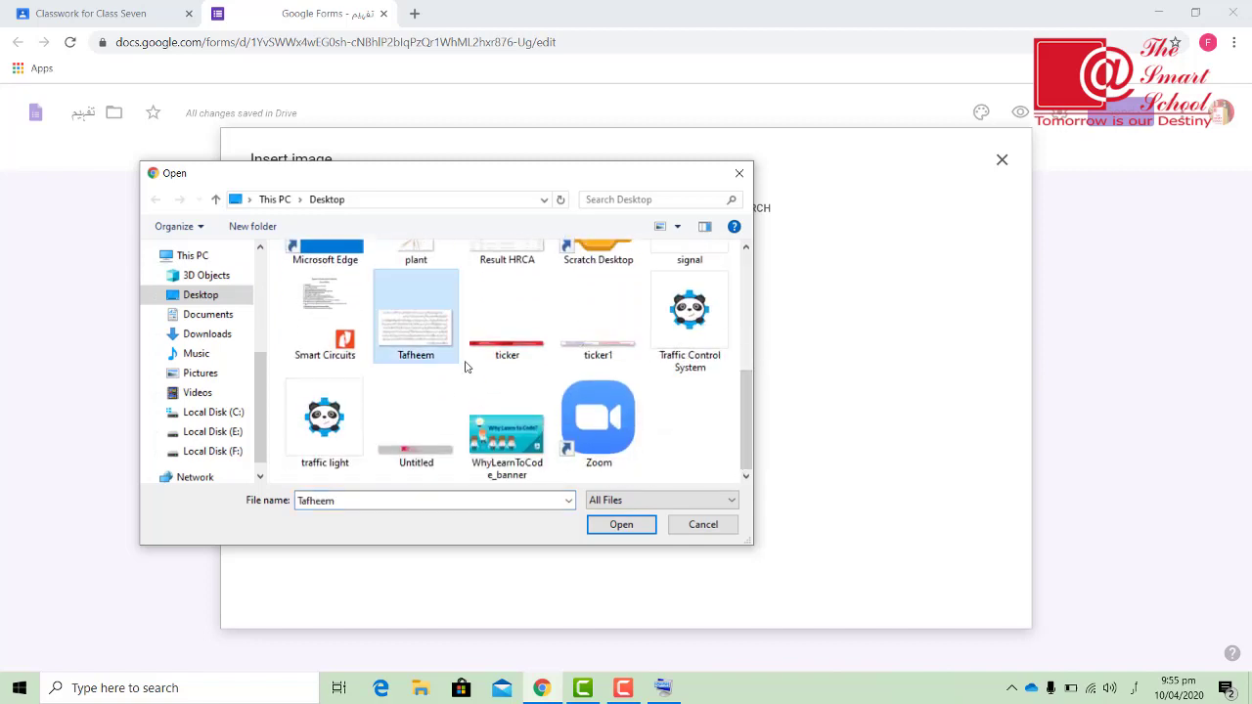
click(638, 525)
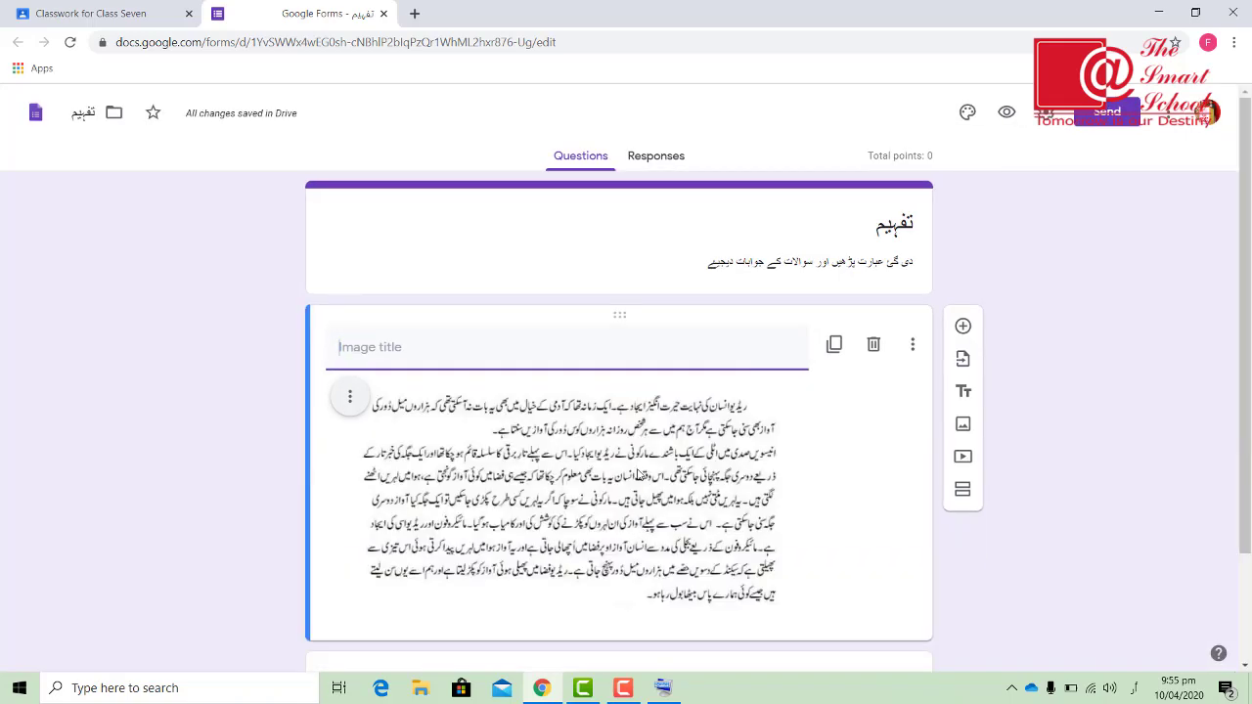
click(657, 474)
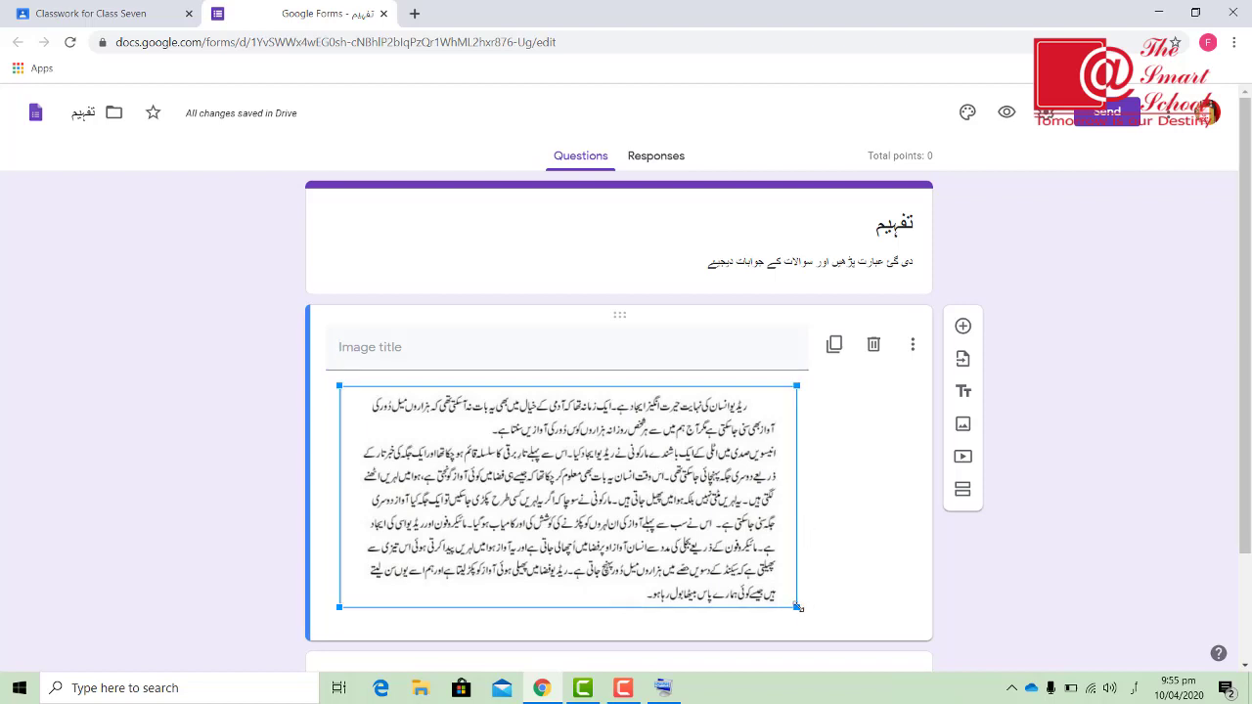
drag(798, 607, 921, 619)
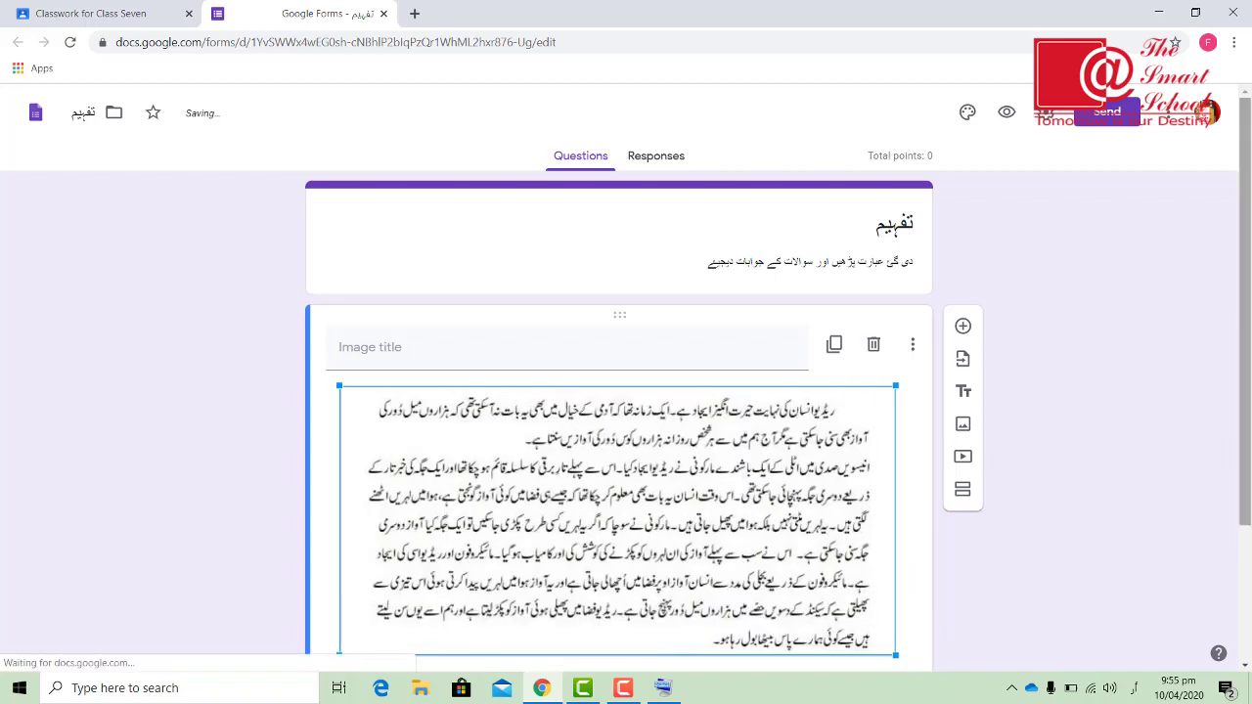
Replace the untitled question's text with "ریڈیو کس نے ایجاد کیا۔", showing the On-Screen Keyboard for the entry and minimizing it when done.
drag(1247, 407, 1250, 518)
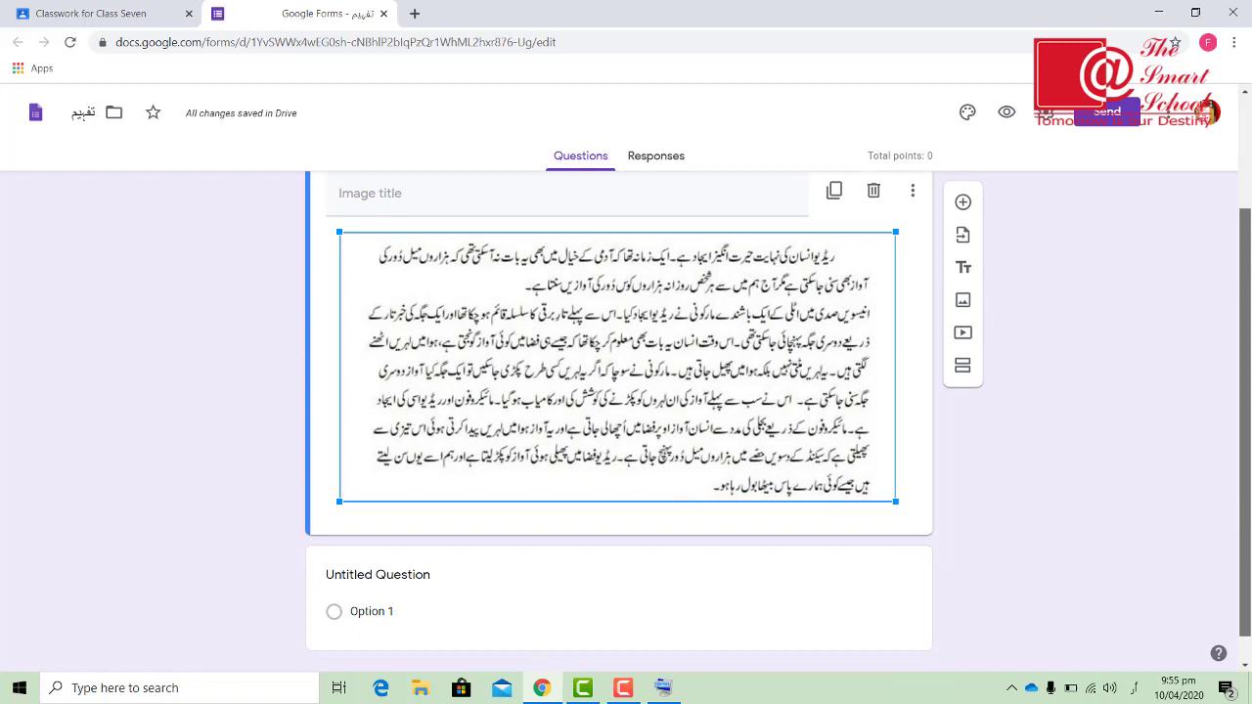
drag(1250, 519, 1250, 529)
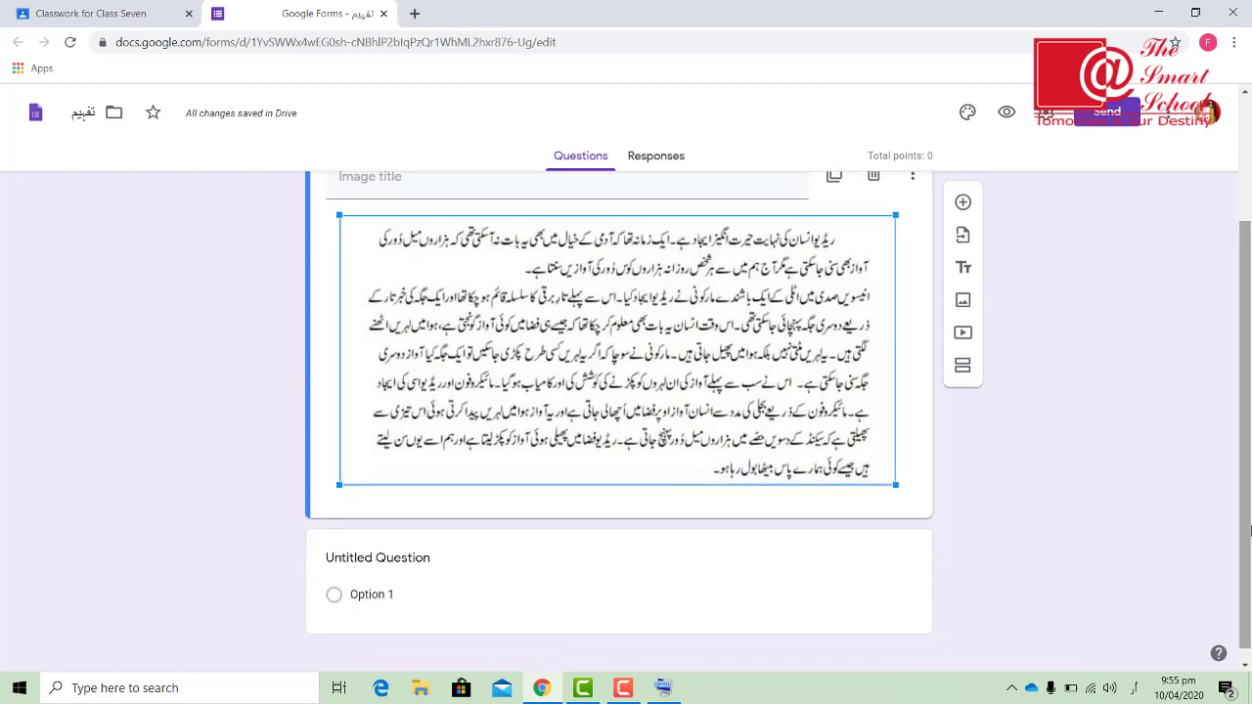
click(380, 557)
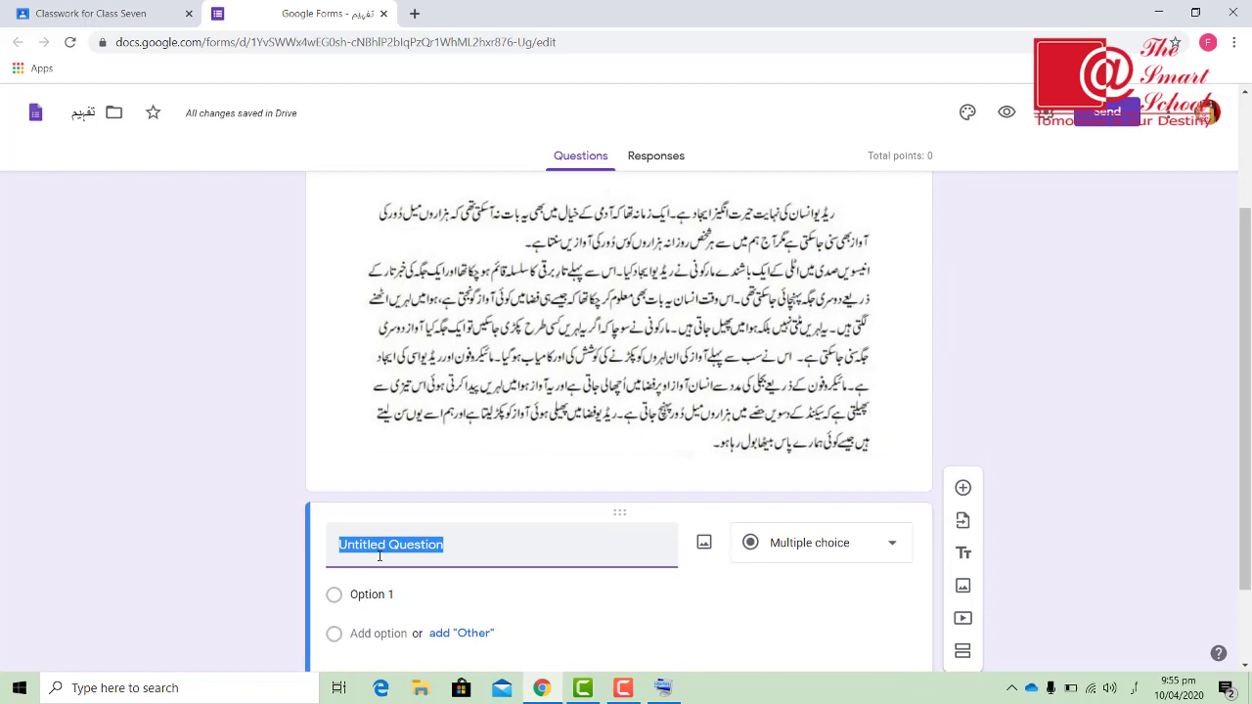
click(666, 690)
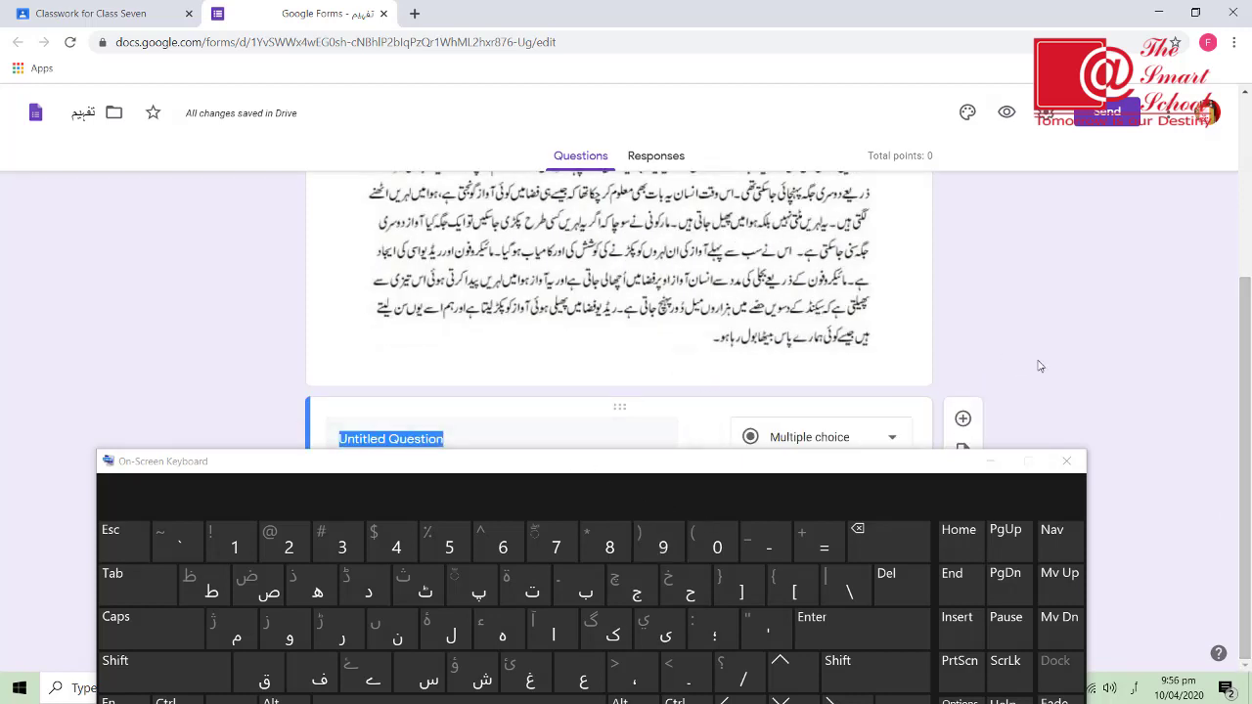
drag(1249, 332, 1249, 432)
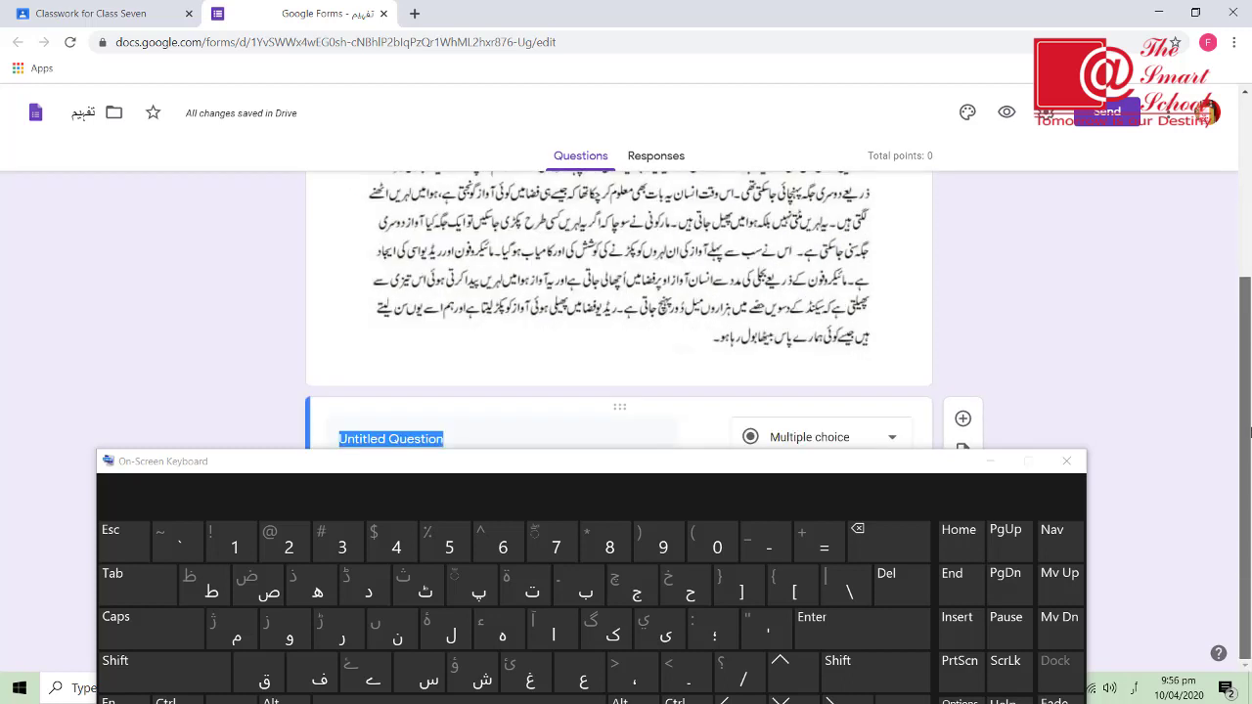
key(ctrl+v)
click(992, 462)
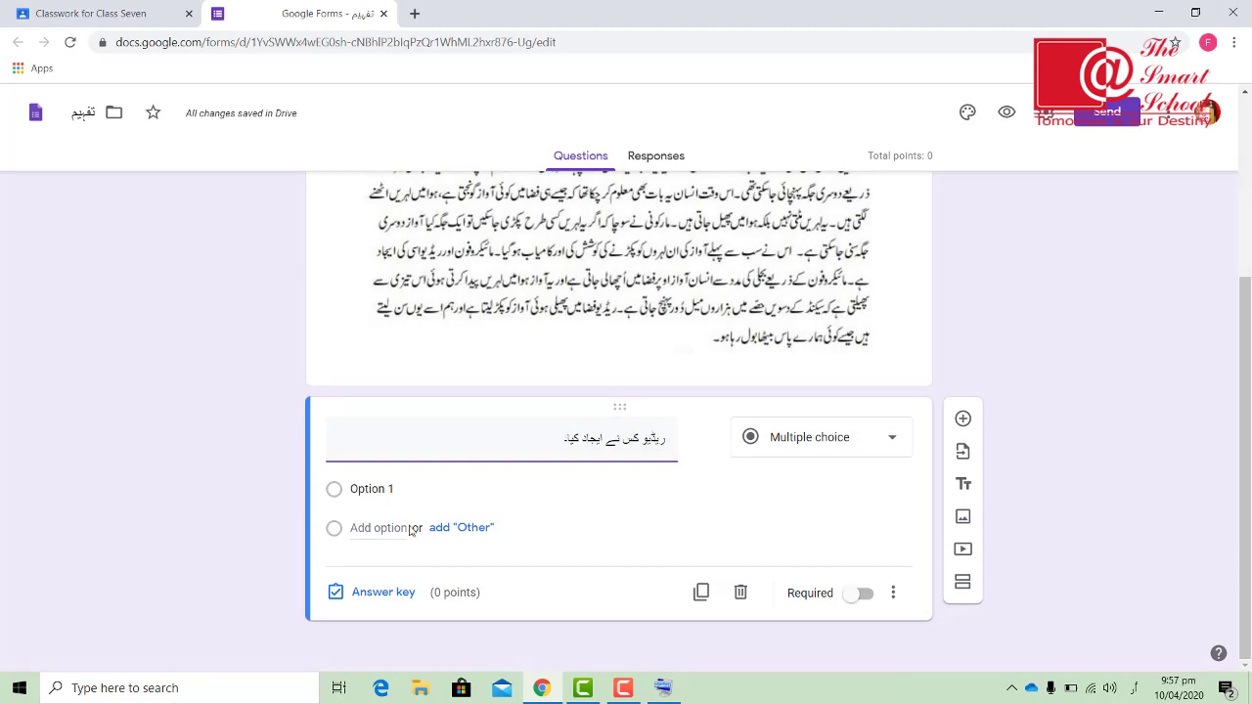
Try the Short answer type for the radio question and return it to Multiple choice.
click(894, 442)
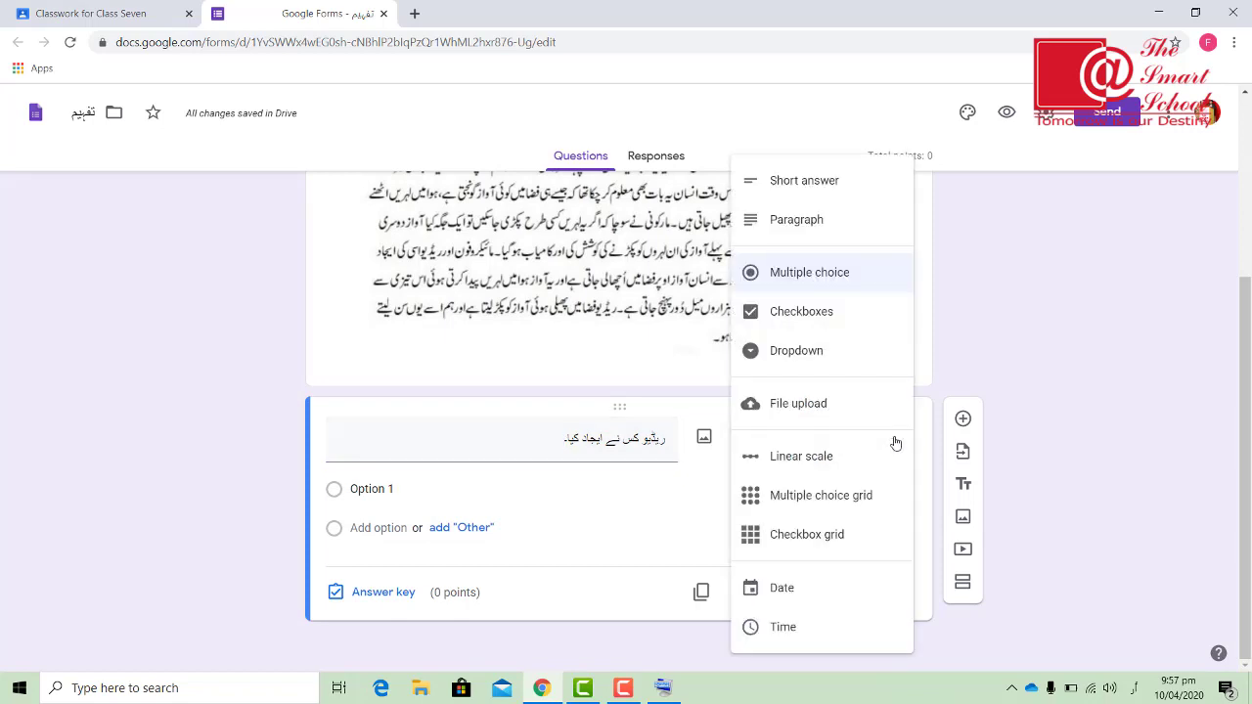
click(815, 188)
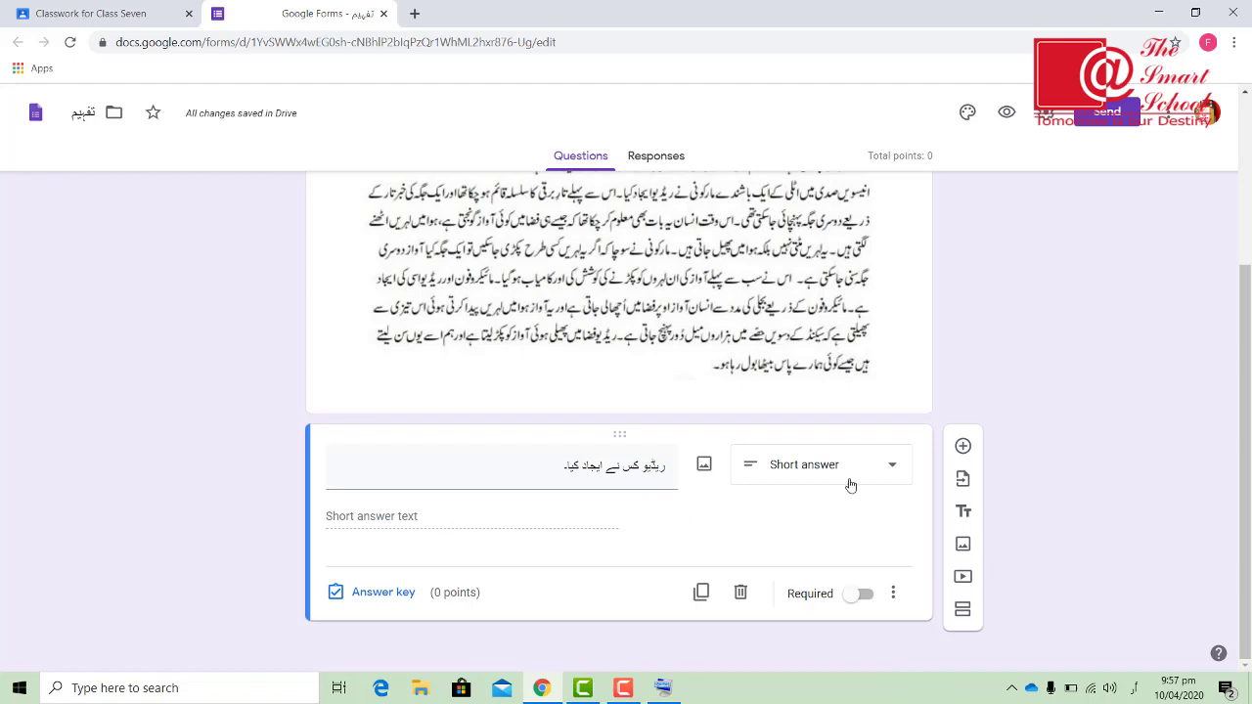
click(891, 473)
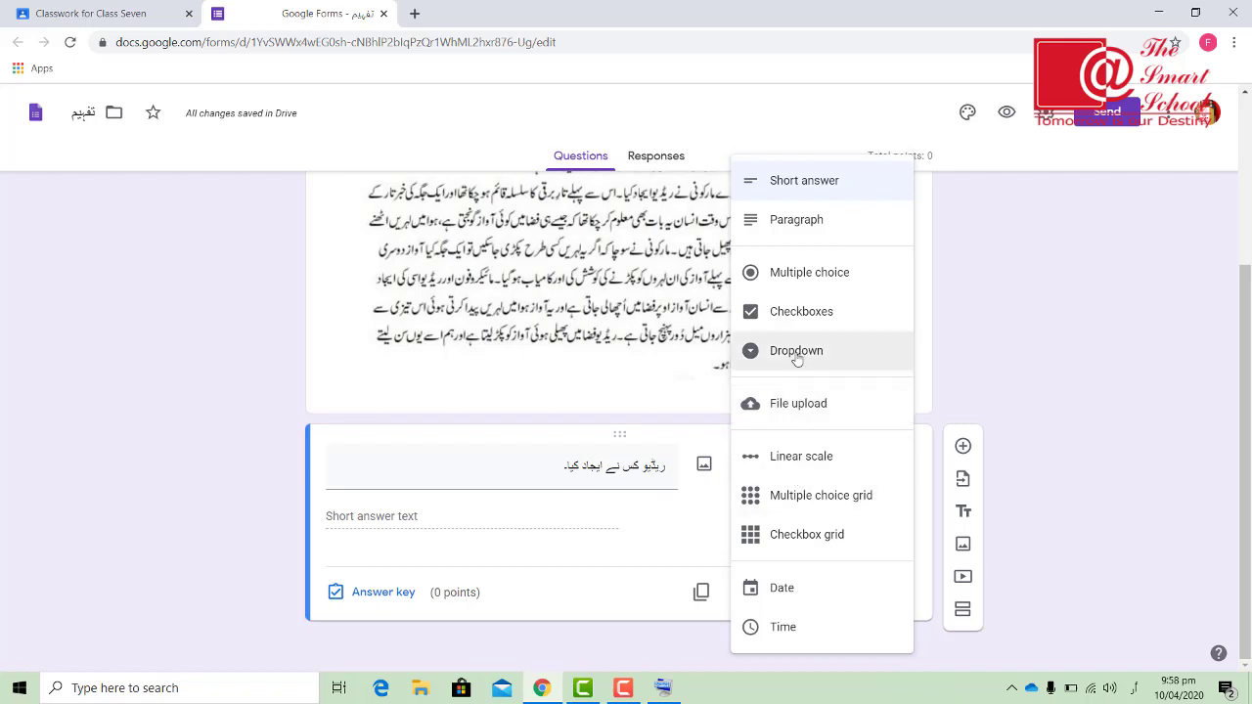
click(815, 274)
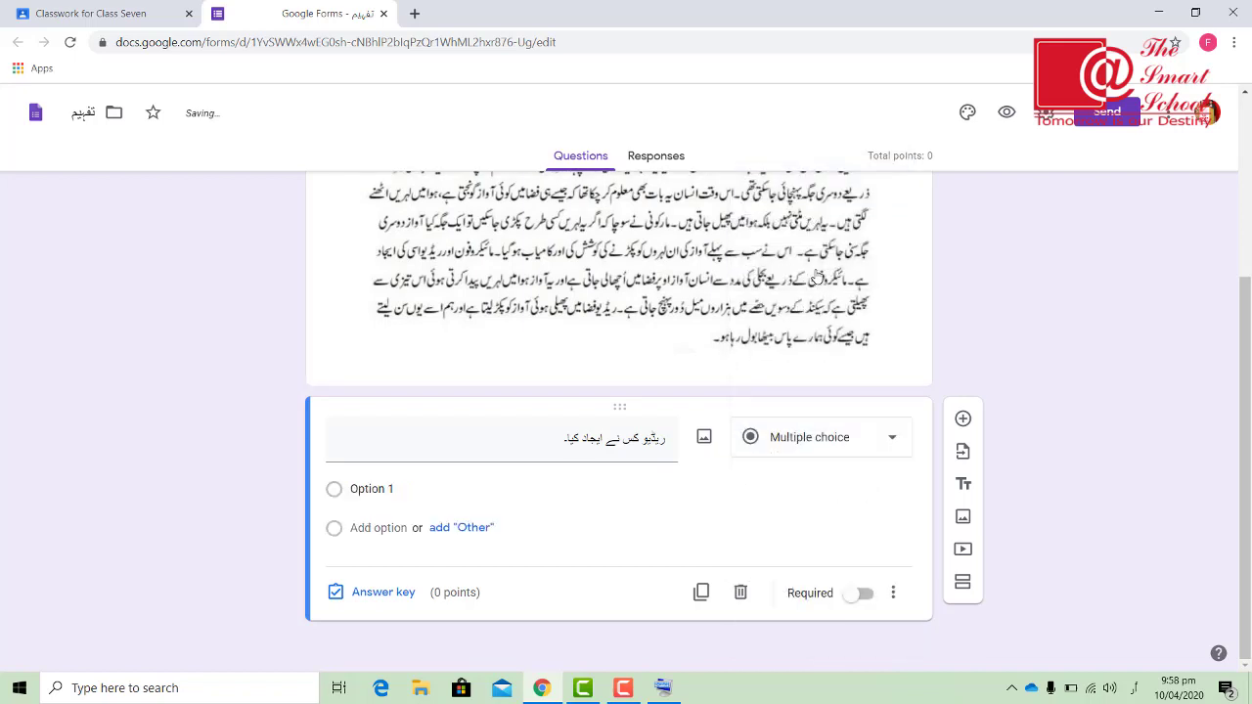
Replace the radio question's first option with "ایڈیسن", showing the On-Screen Keyboard for the entry and minimizing it when done.
click(369, 488)
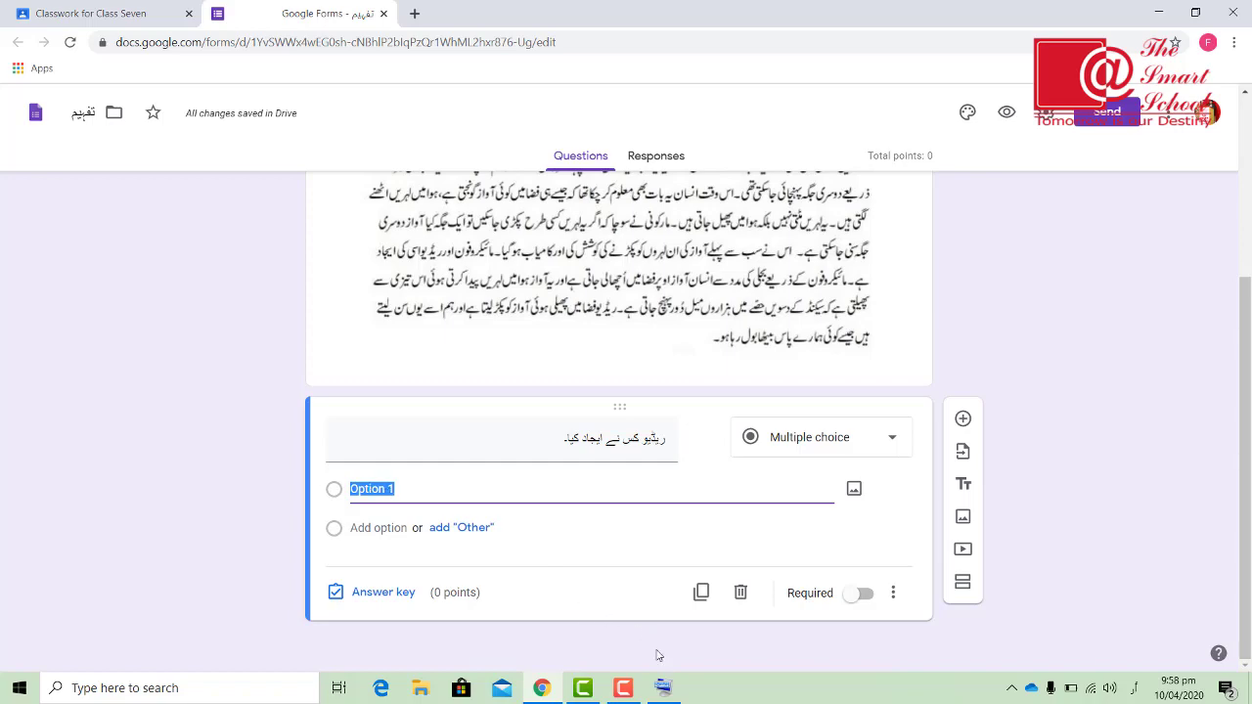
click(665, 688)
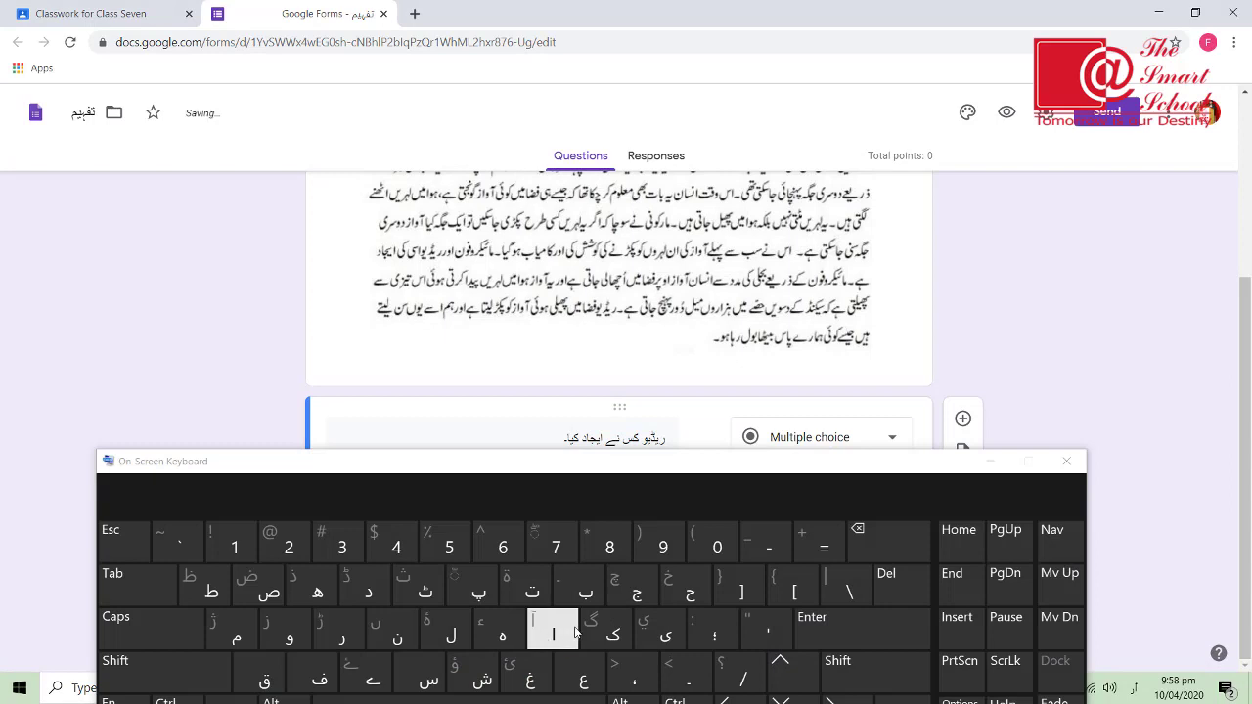
click(654, 634)
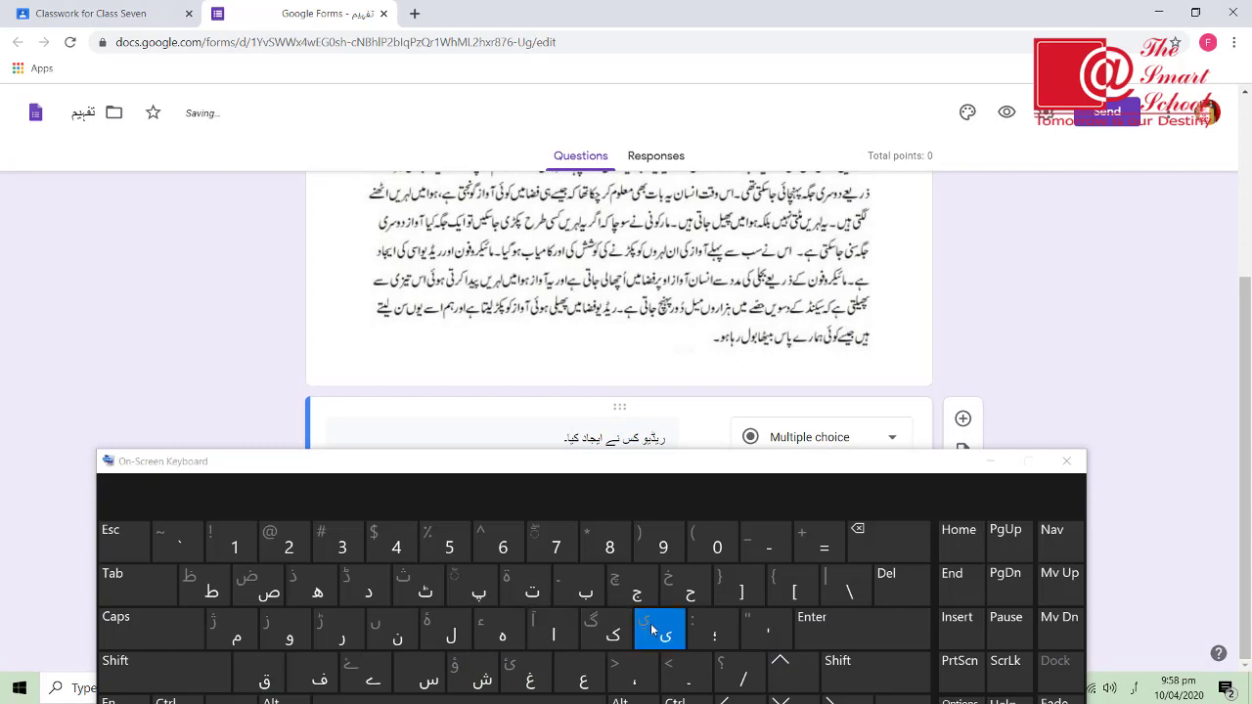
click(370, 595)
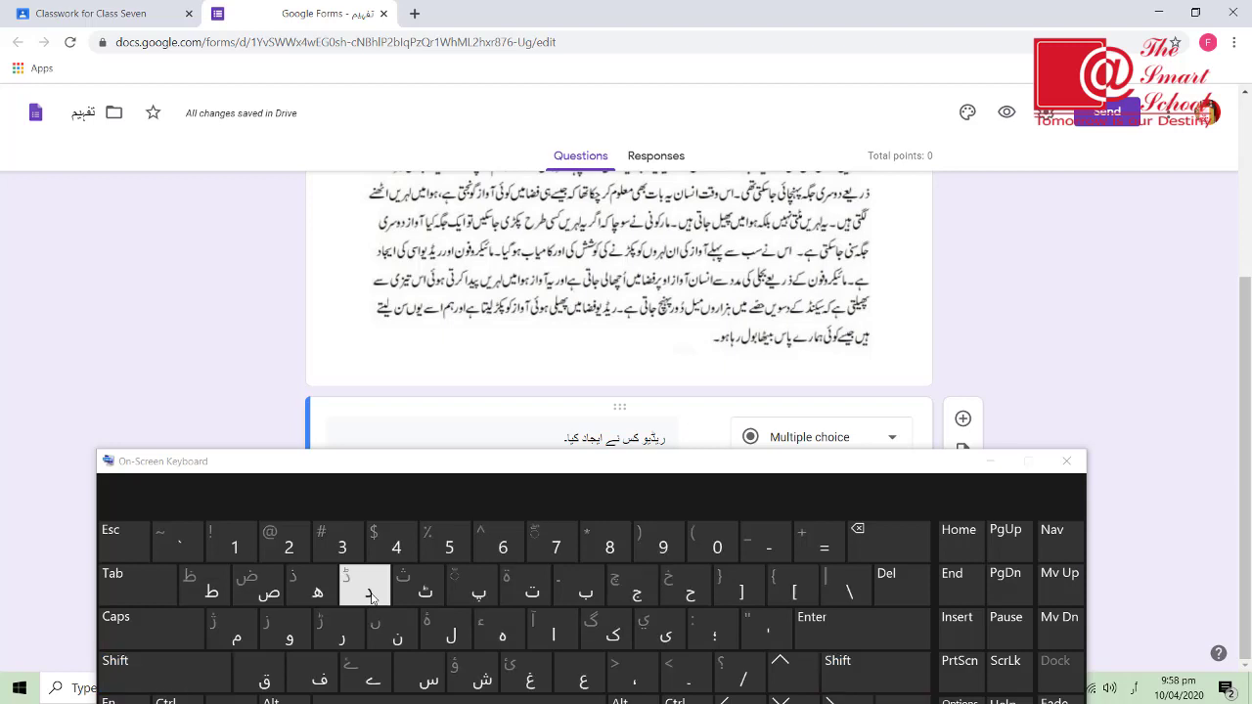
click(665, 636)
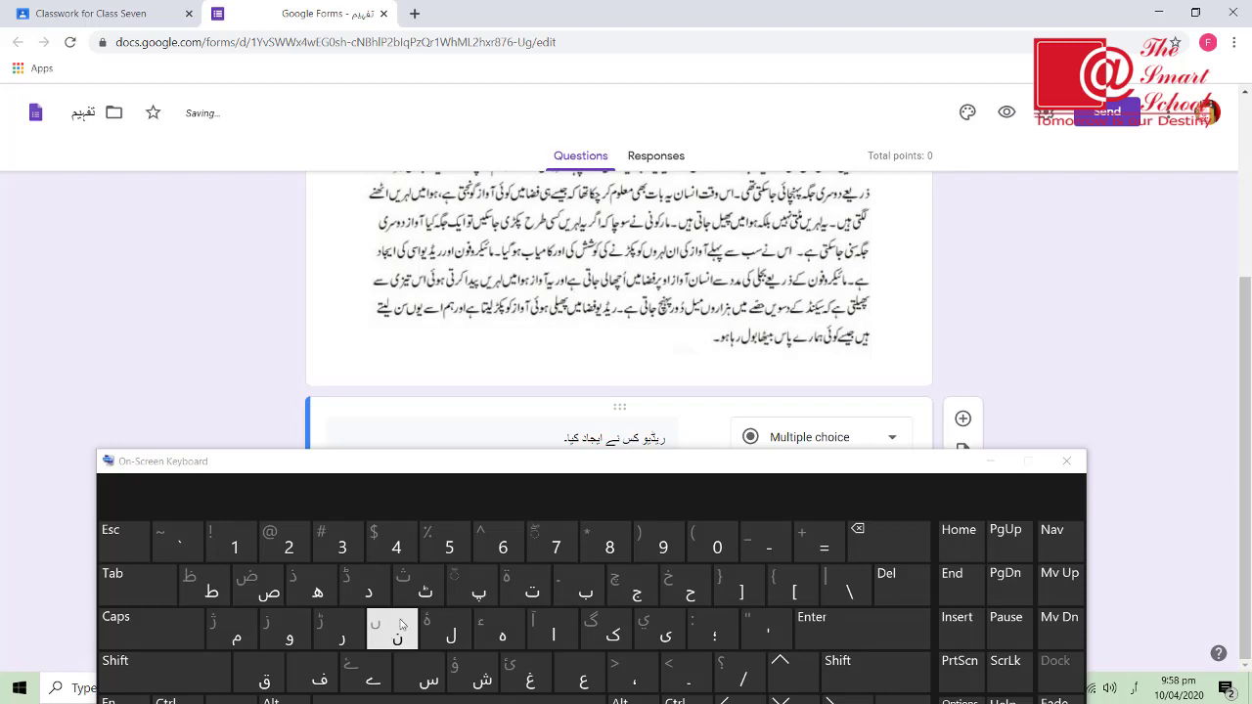
click(991, 461)
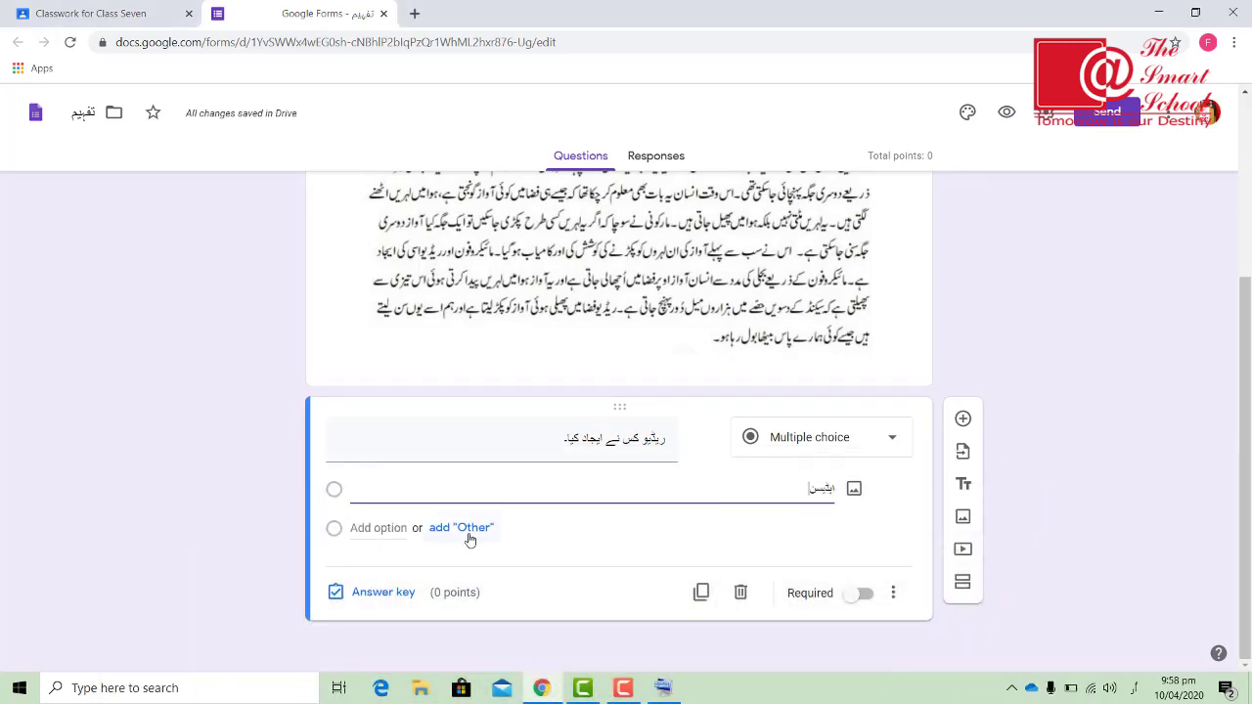
Add a second option "مارکونی" to the radio question, using the On-Screen Keyboard and minimizing it when done.
click(375, 528)
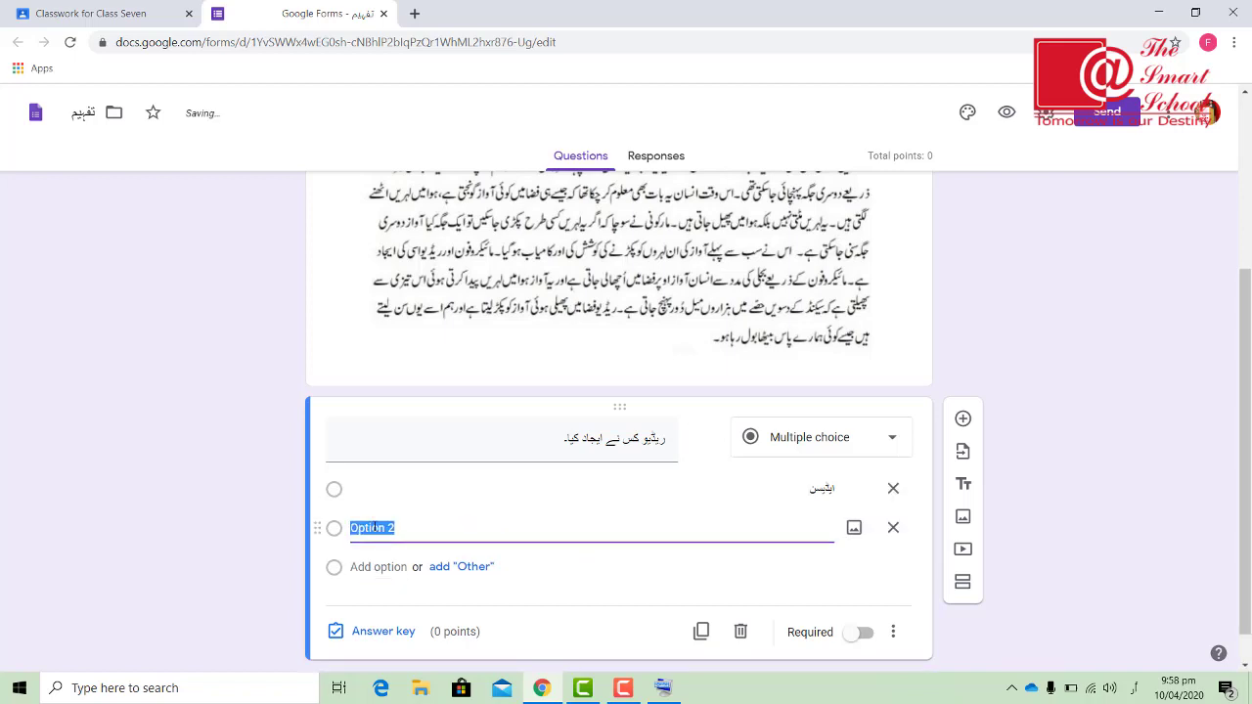
click(670, 691)
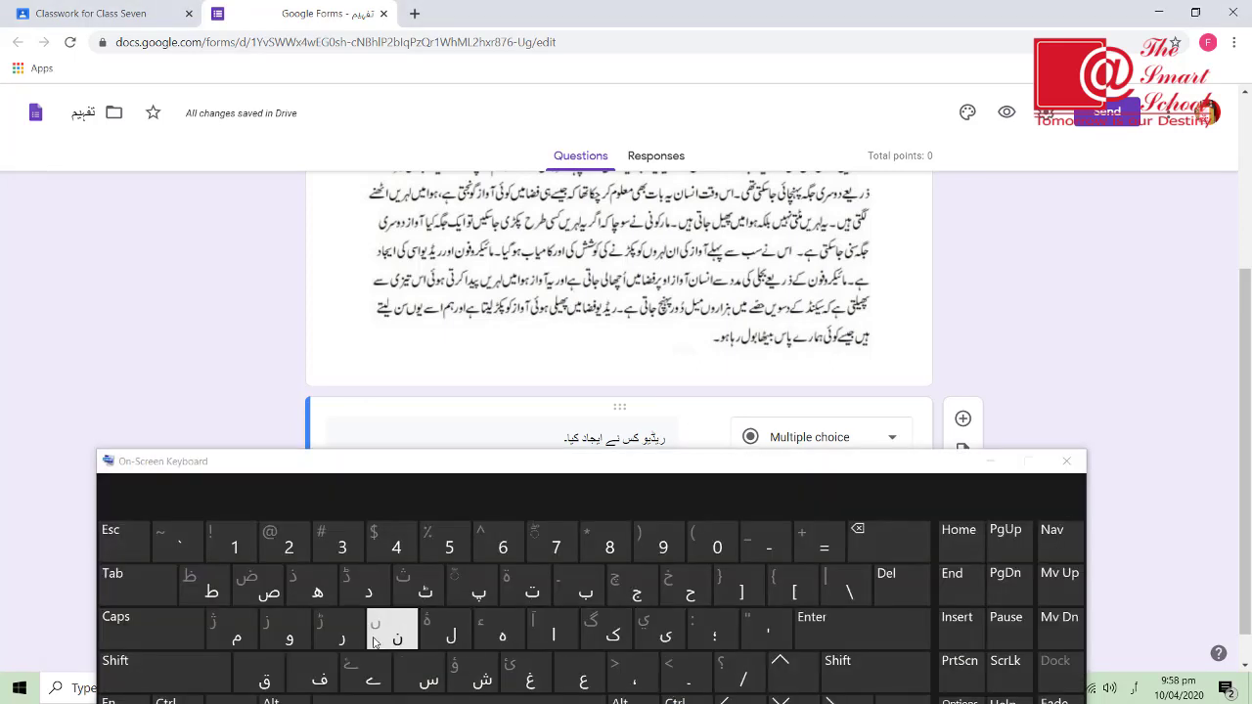
click(244, 630)
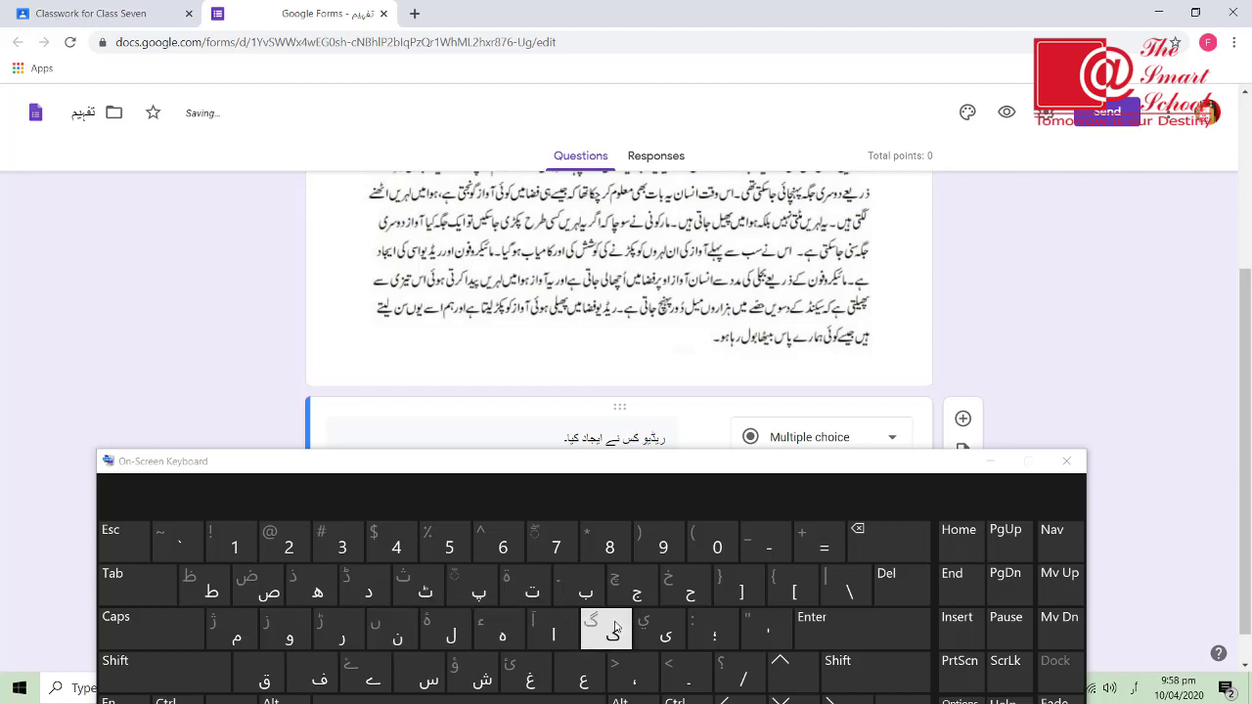
click(992, 461)
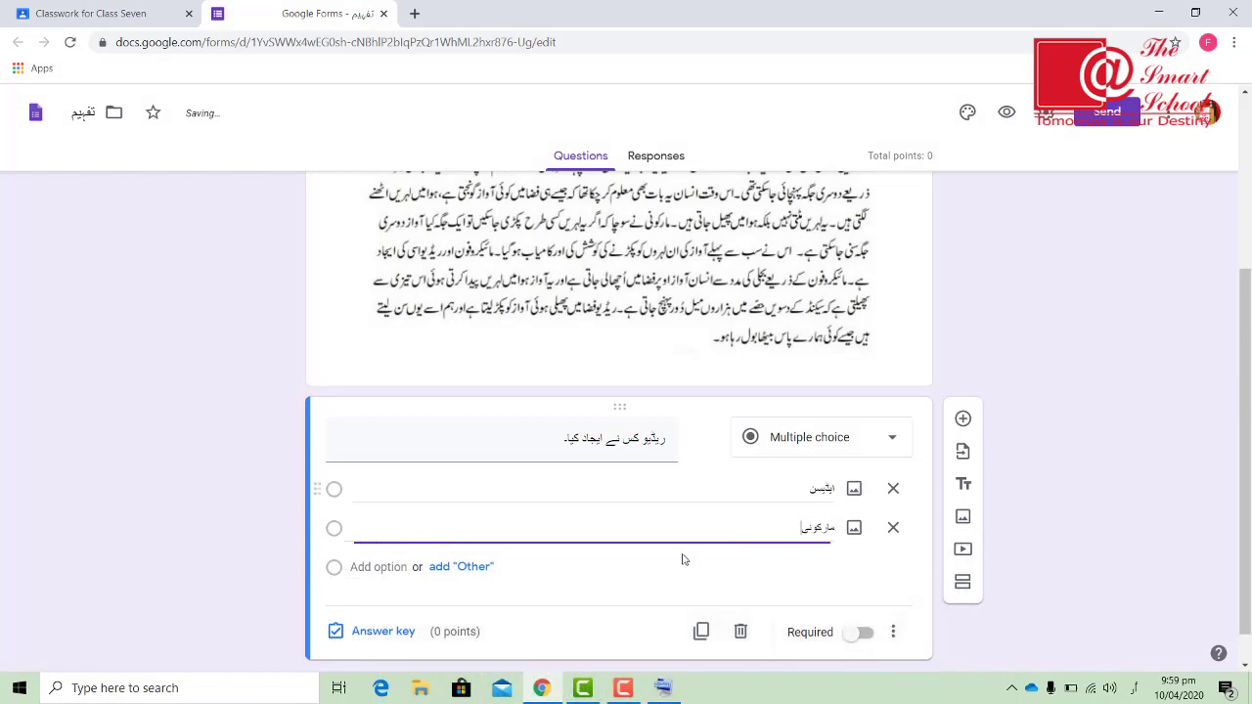
click(831, 486)
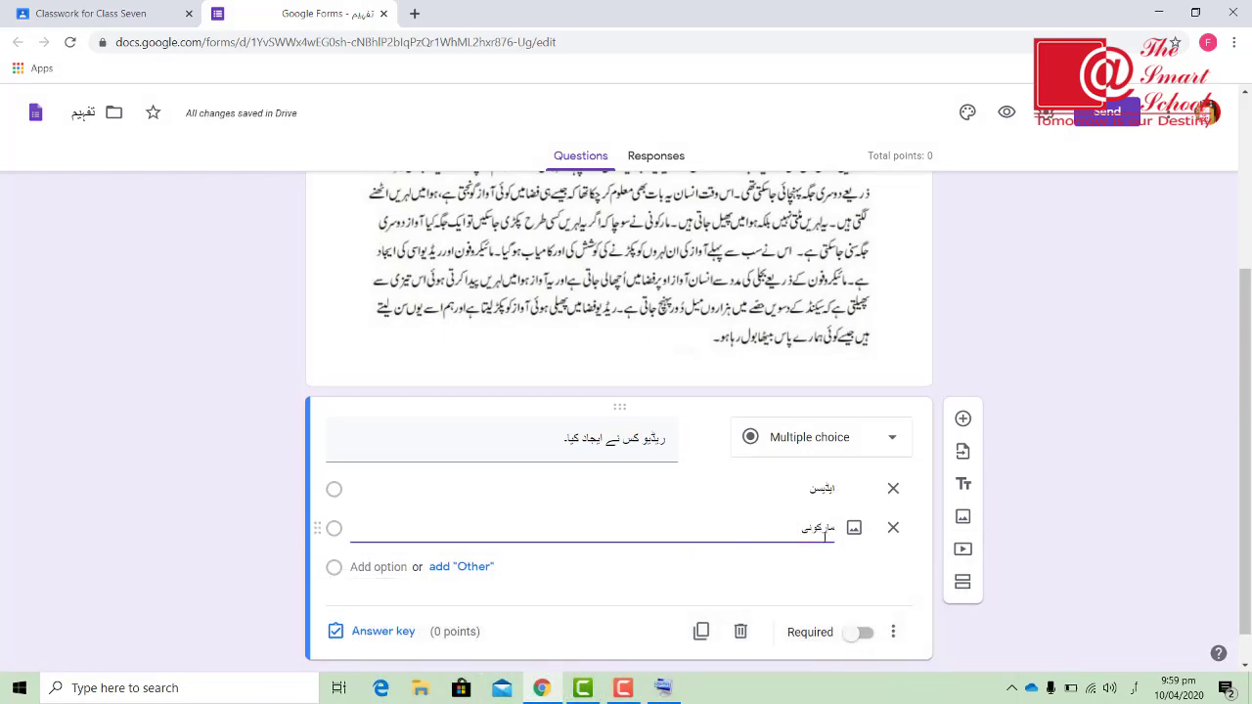
In the radio question's answer key, set 5 points and mark "مارکونی" as the correct answer.
click(382, 632)
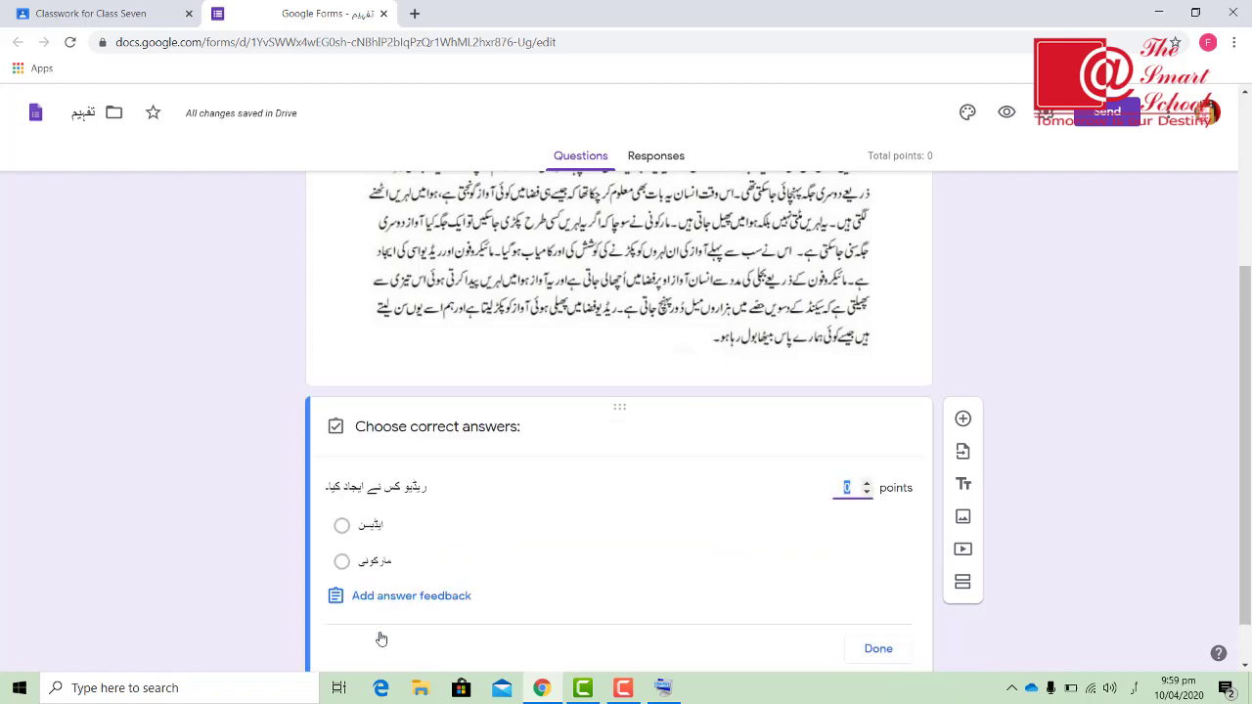
click(866, 483)
text(5)
click(342, 564)
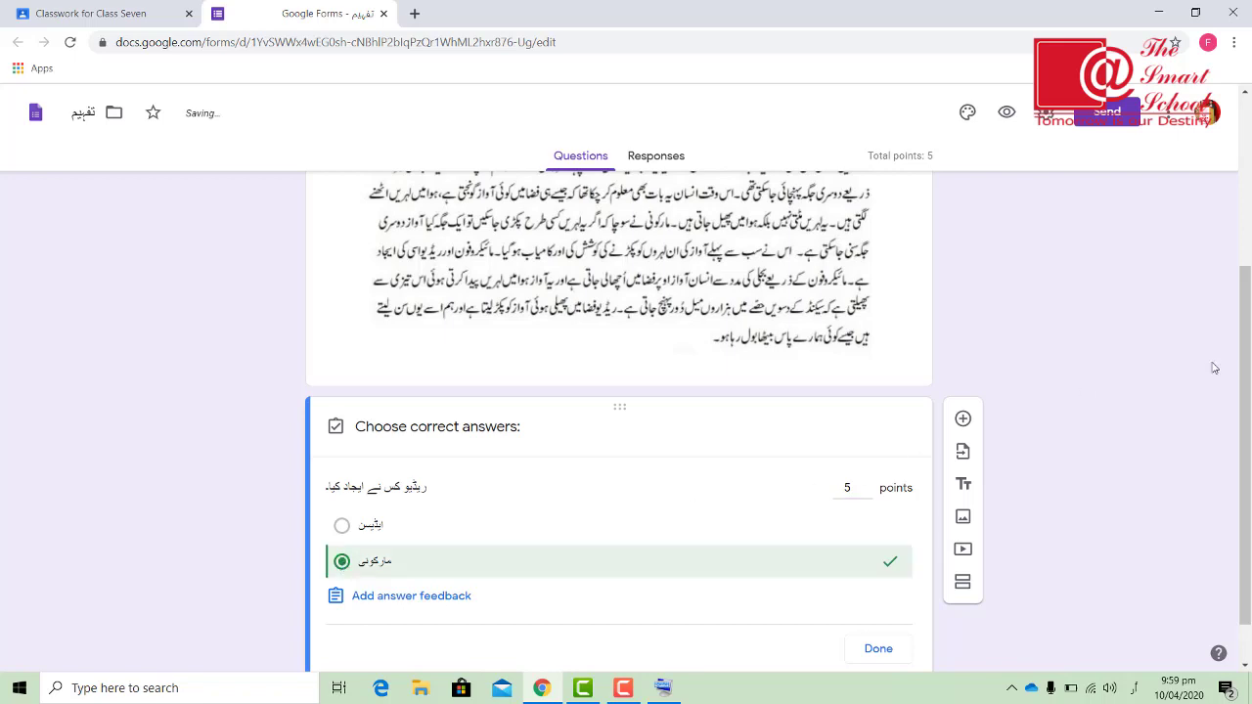
Add a blank multiple-choice question below the radio question and delete it.
drag(1247, 430, 1249, 458)
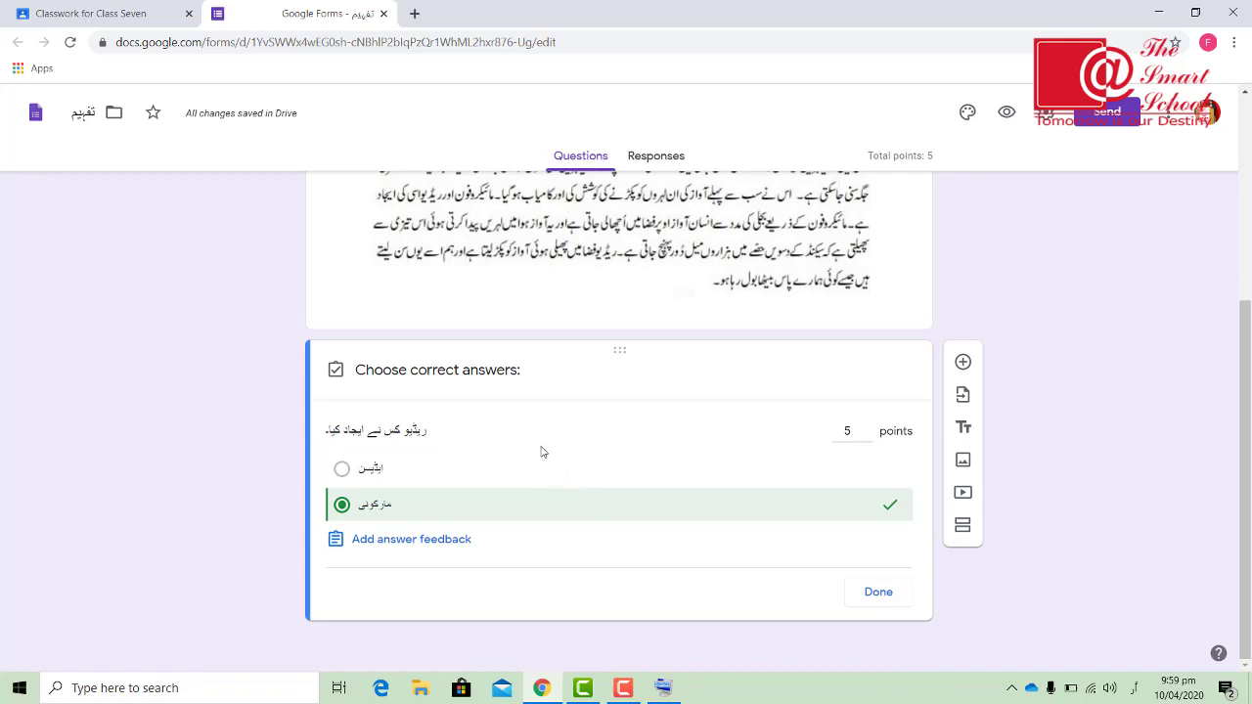
click(963, 364)
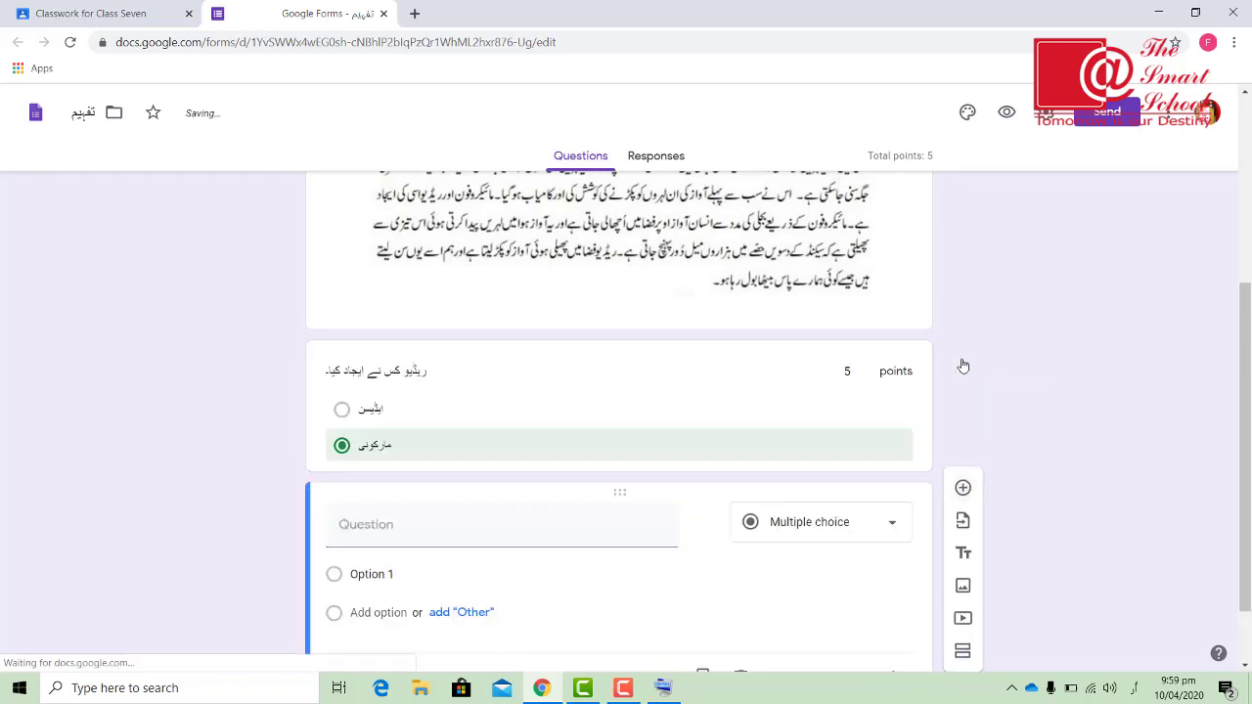
click(391, 526)
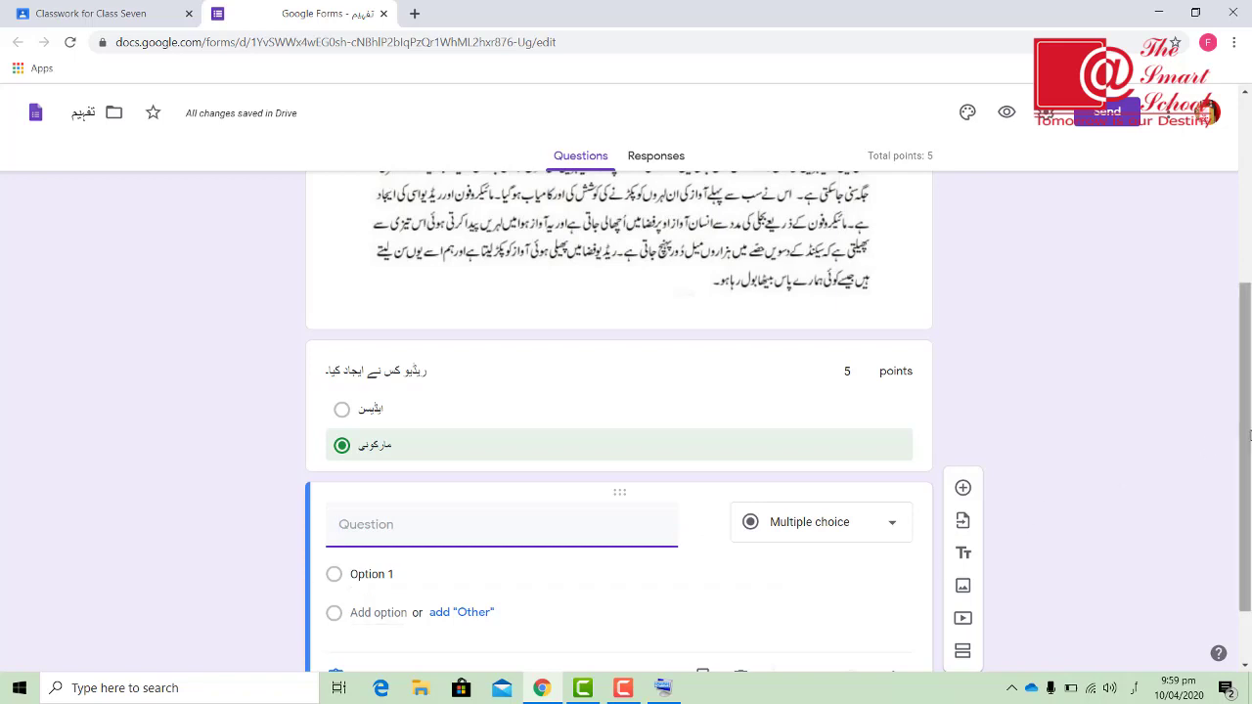
drag(1248, 437, 1249, 502)
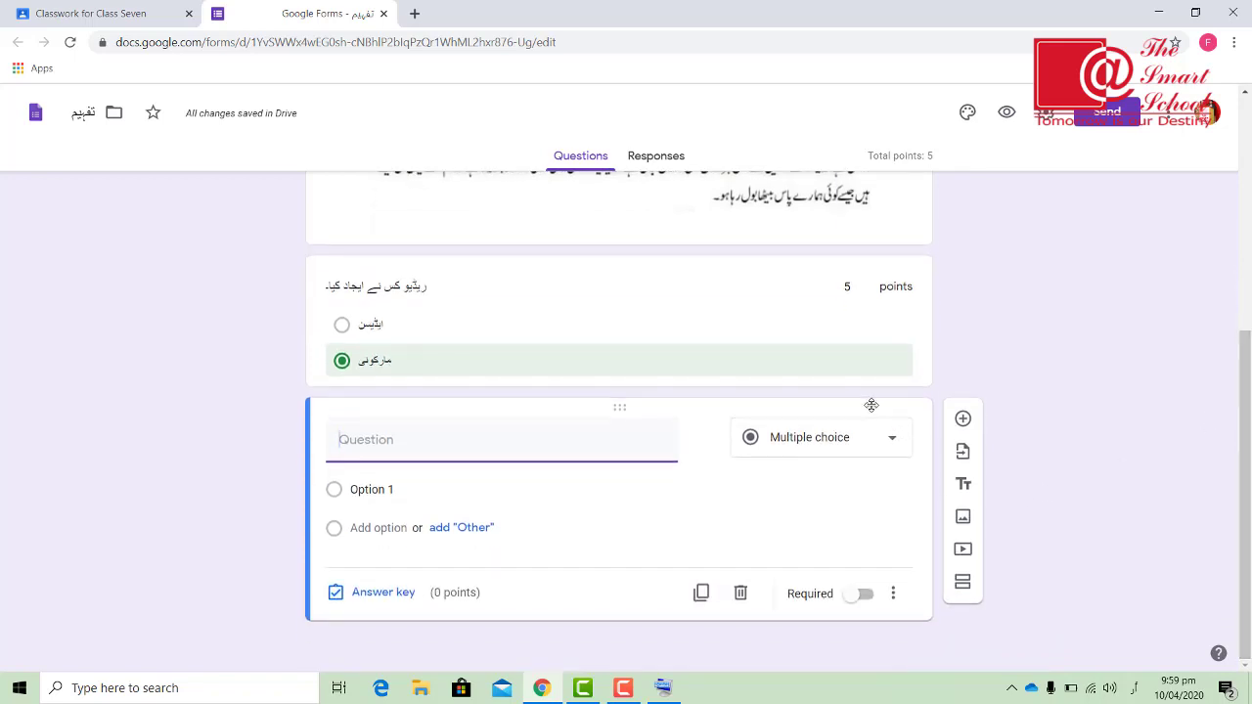
click(740, 593)
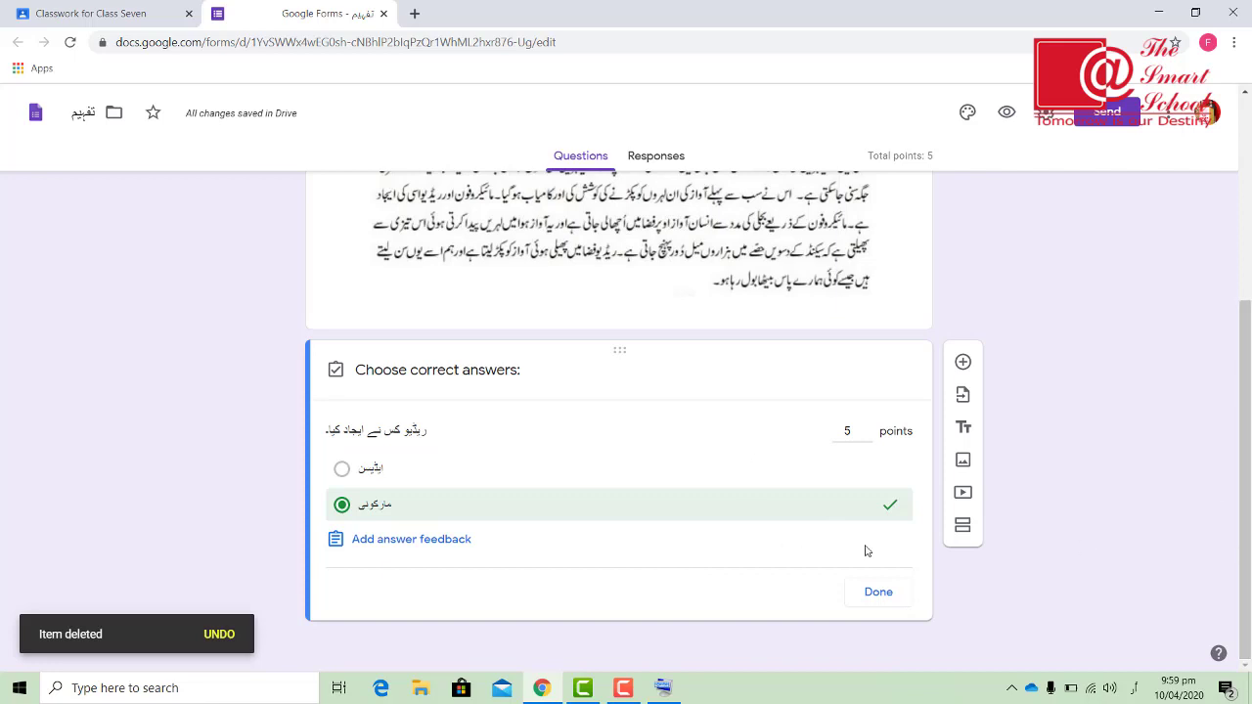
Finish the radio question's answer key and close the form to return to the Classroom assignment.
click(878, 593)
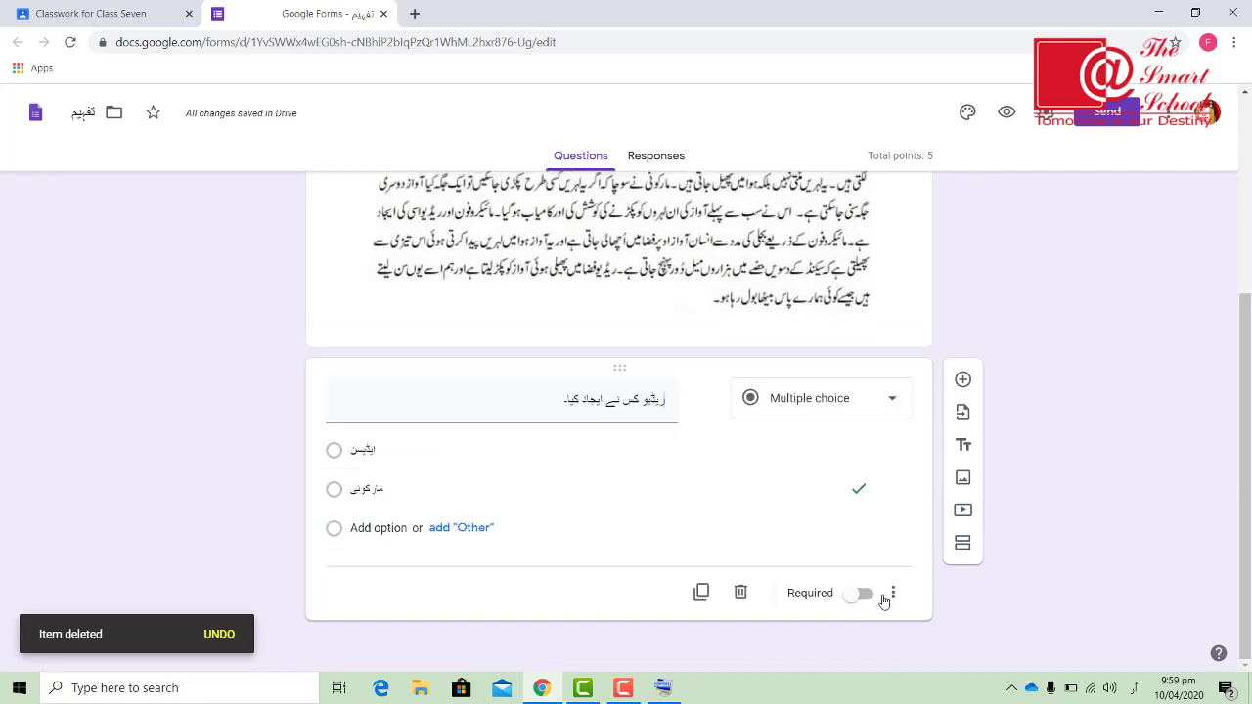
key(ctrl+w)
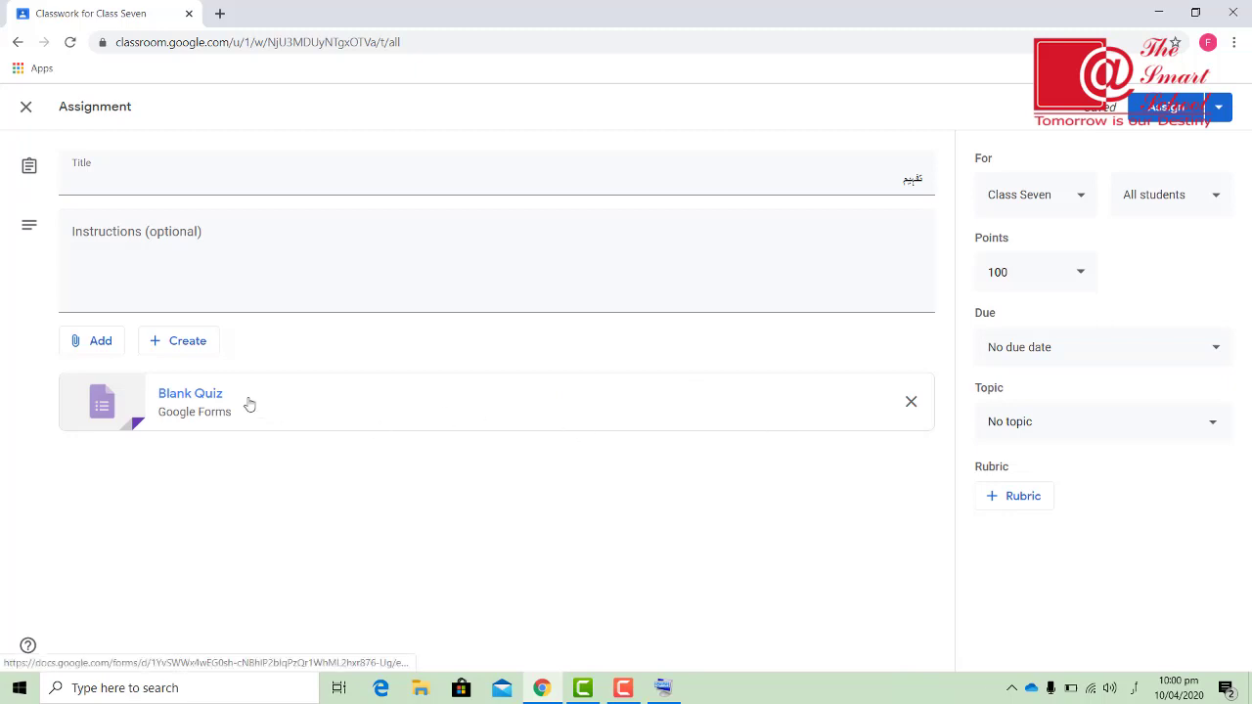
Reopen the attached Blank Quiz form, review its header, passage image and radio question, and close it.
click(208, 402)
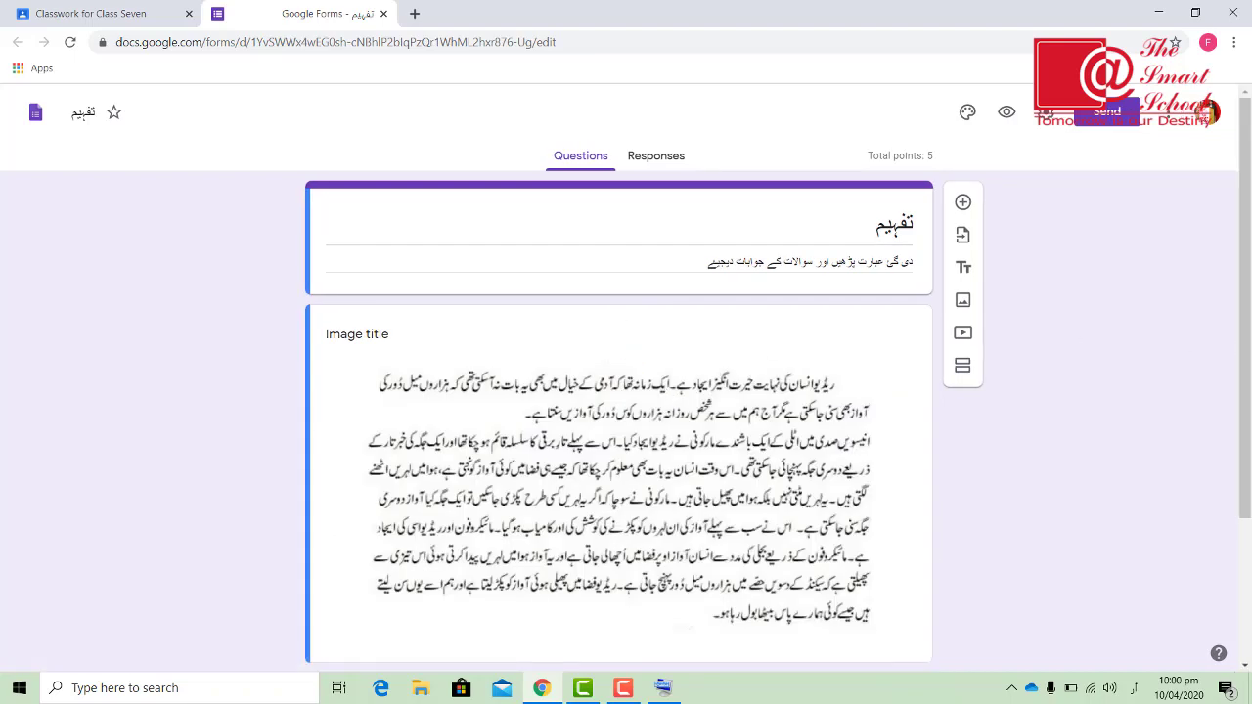
scroll(1250, 462, down, 2)
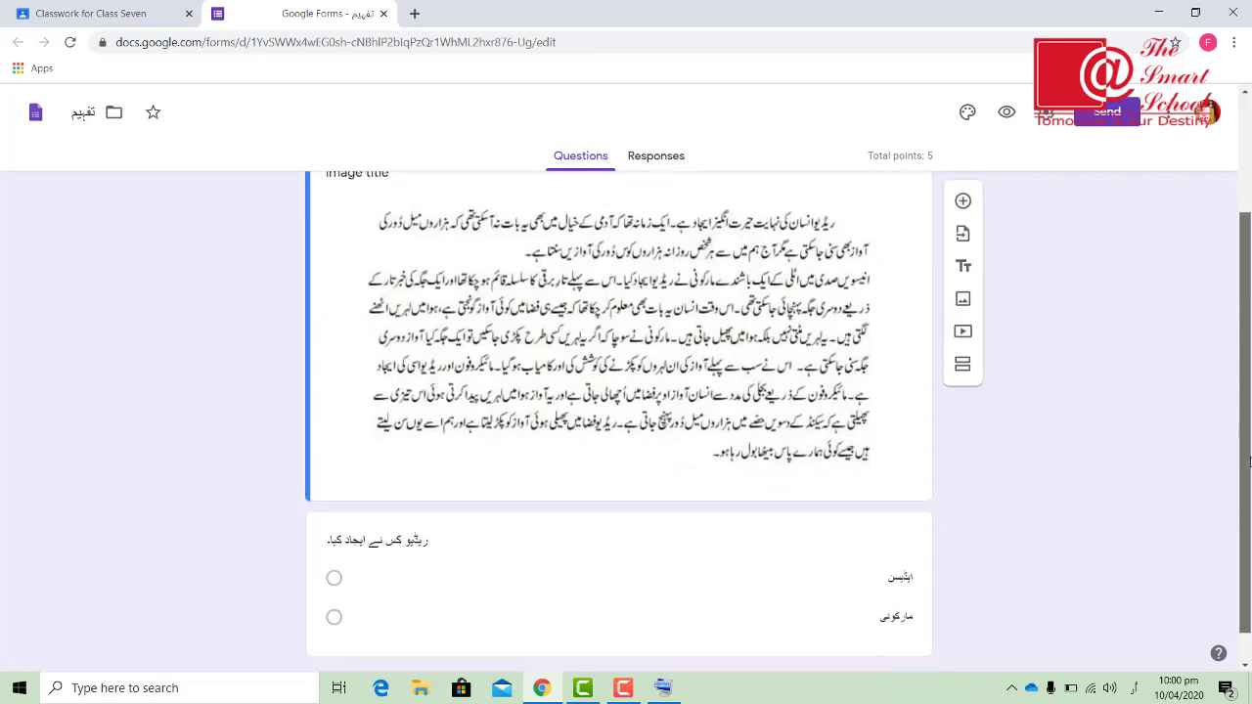
drag(1249, 462, 1250, 498)
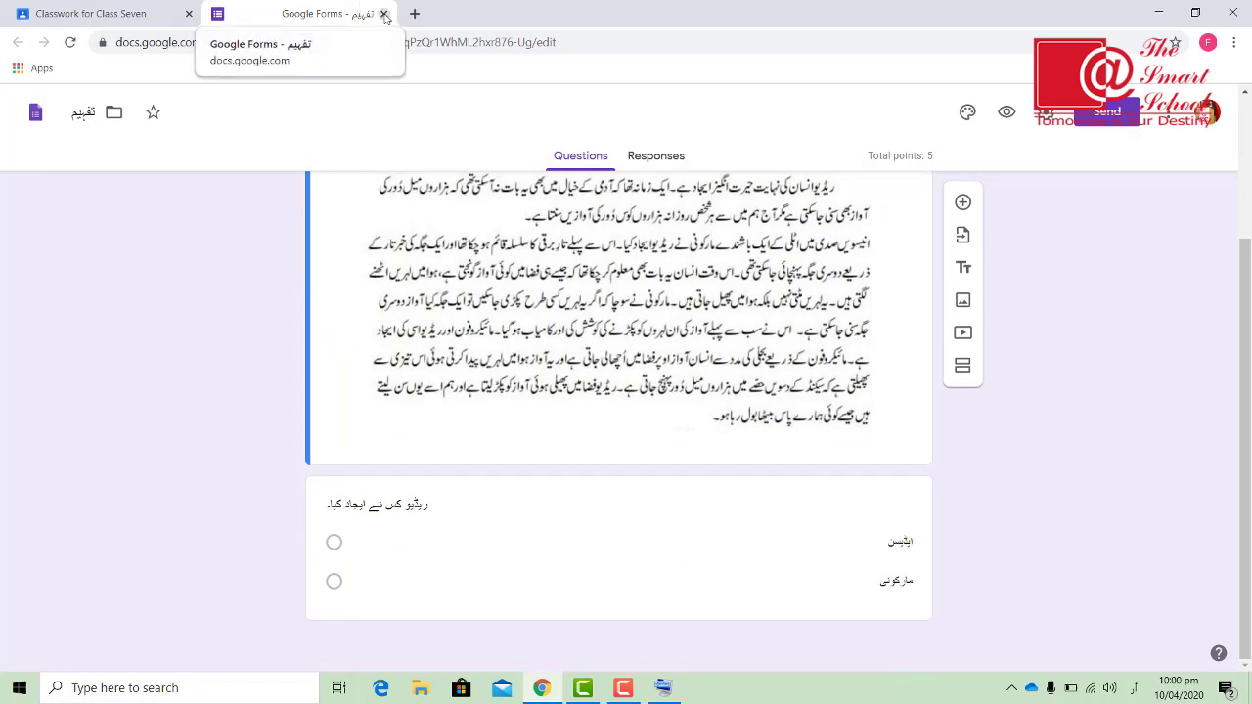
click(384, 14)
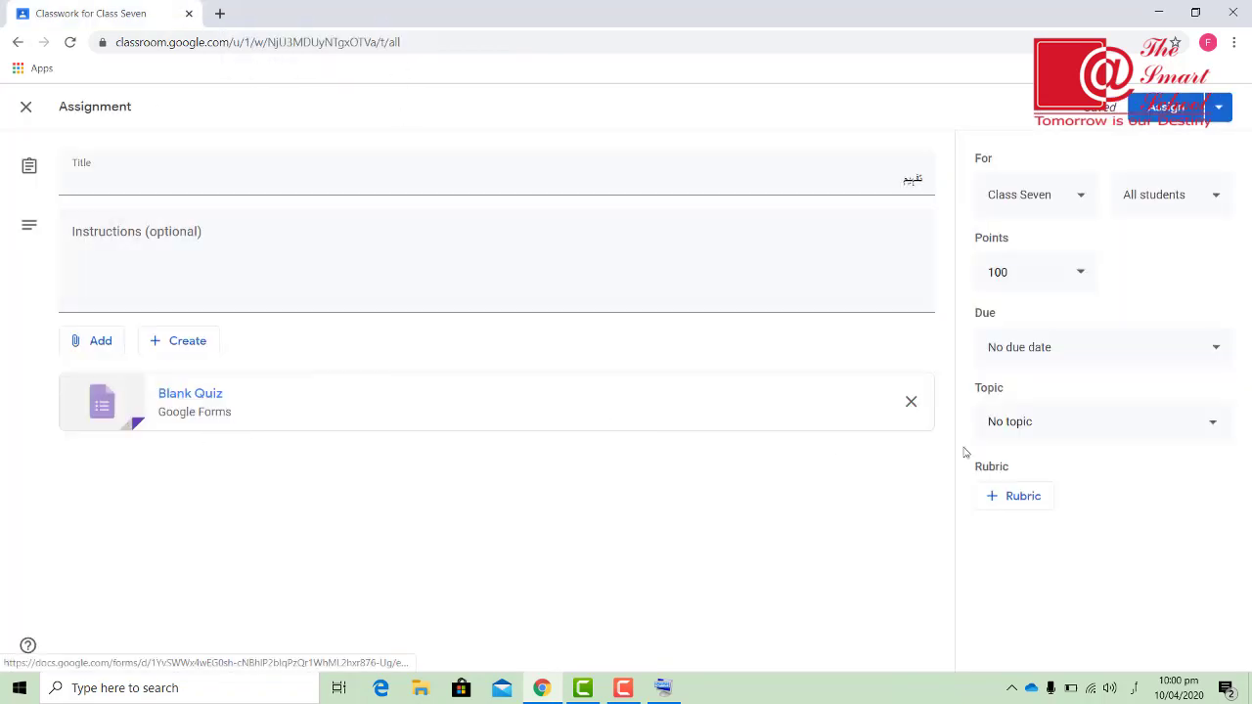
Set the assignment's topic to Urdu and its points to Ungraded.
click(1103, 423)
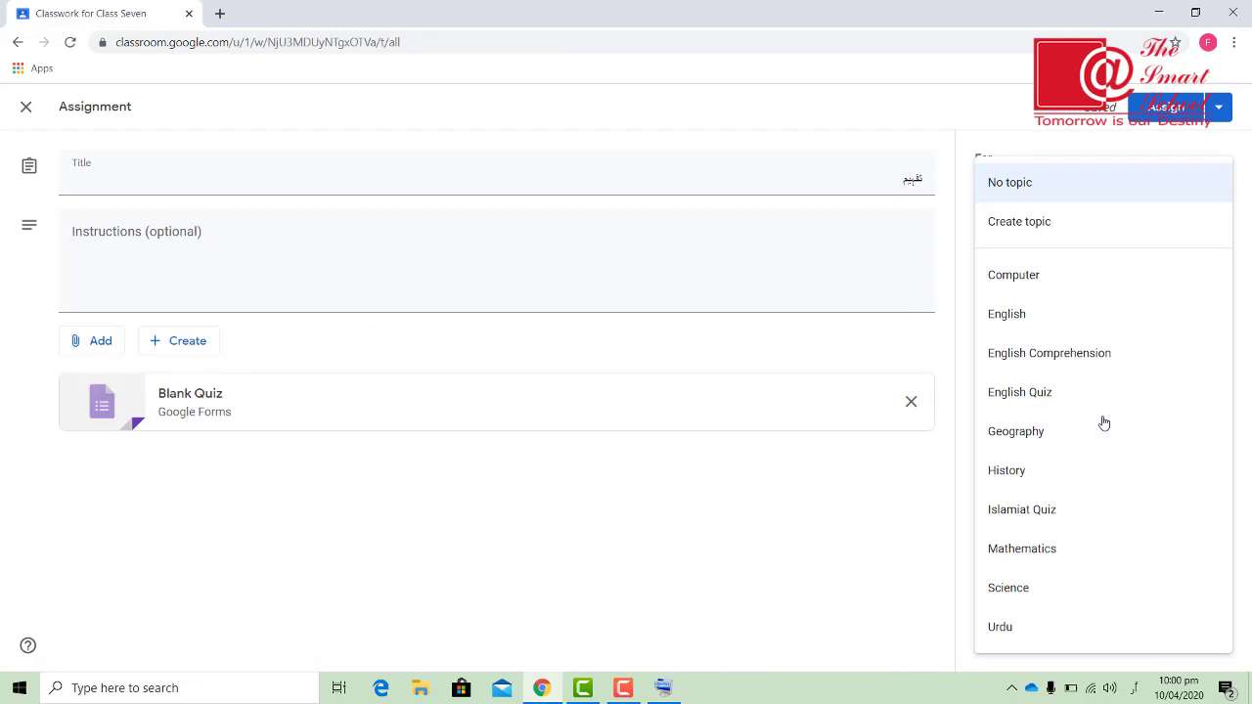
click(1001, 628)
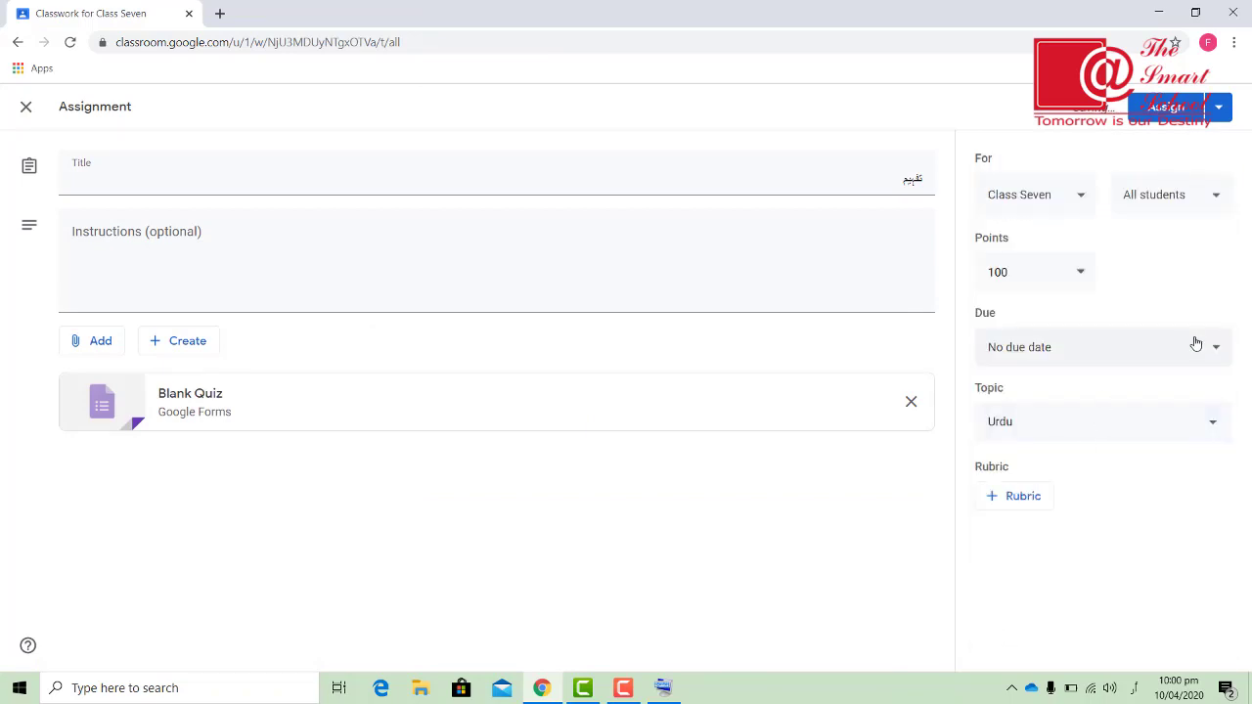
click(1041, 273)
key(BackSpace)
key(BackSpace)
key(BackSpace)
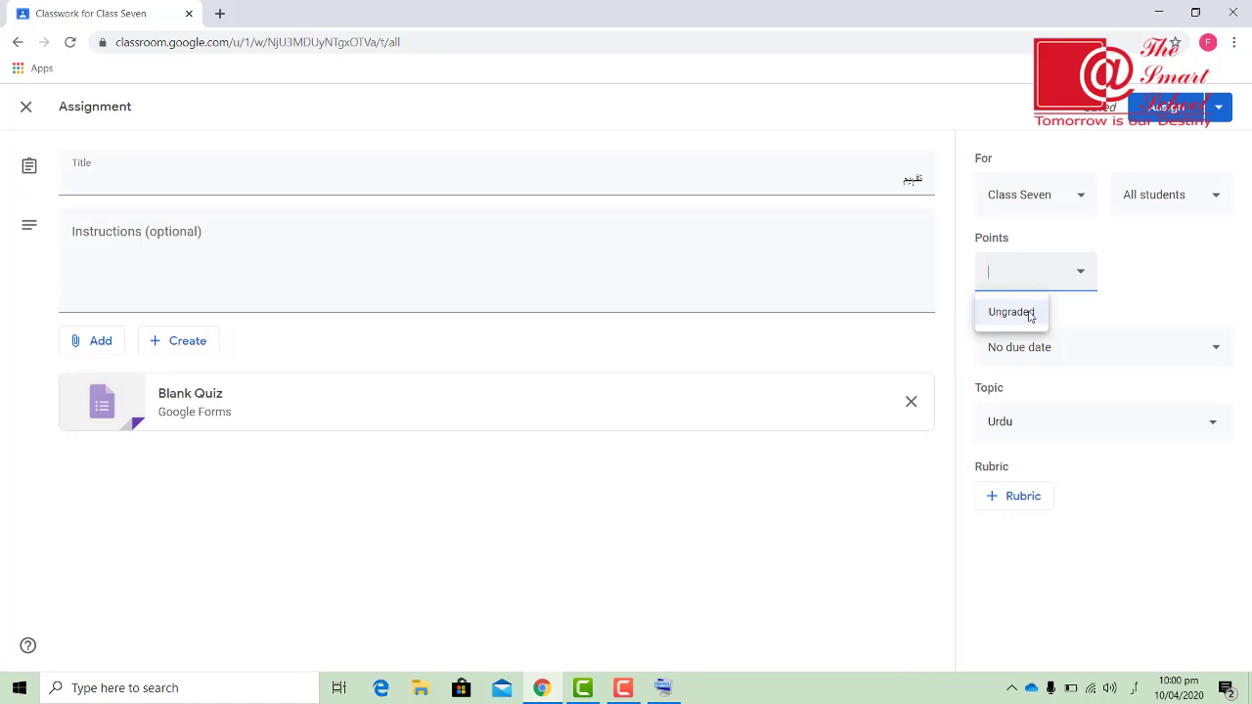
click(1027, 315)
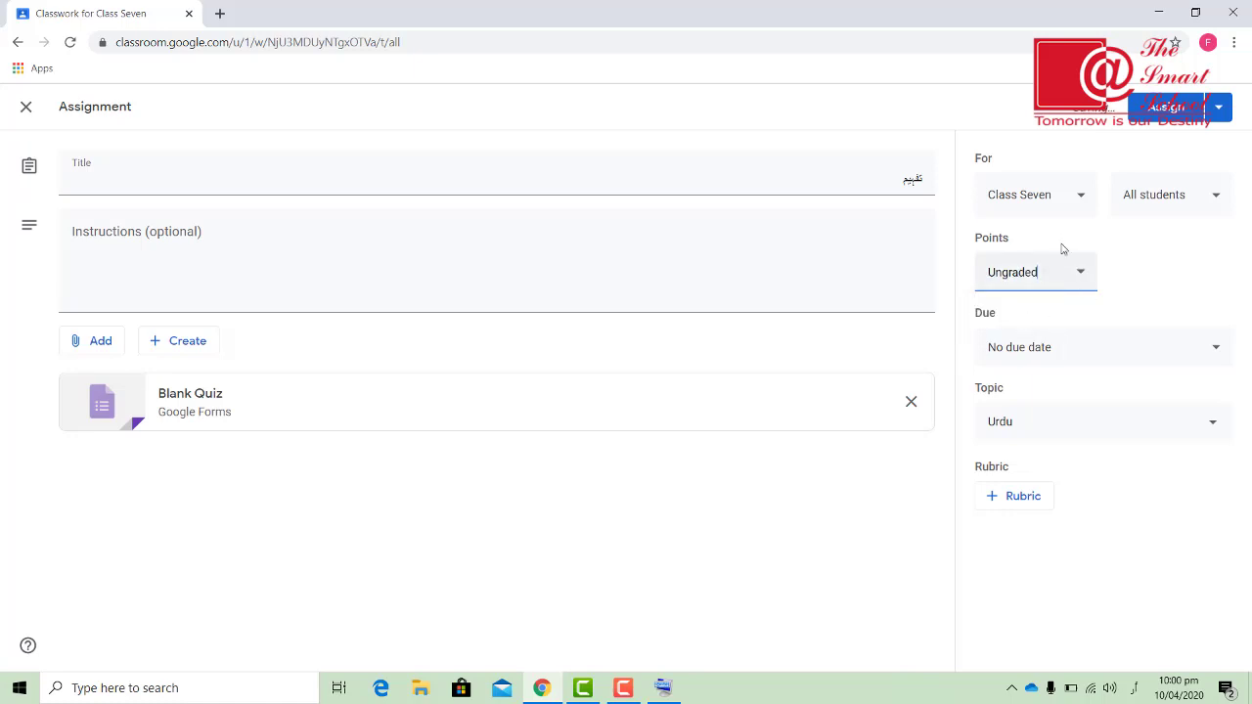
Add Class Six, Class Five and Class Four to the classes receiving the assignment alongside Class Seven.
click(1084, 198)
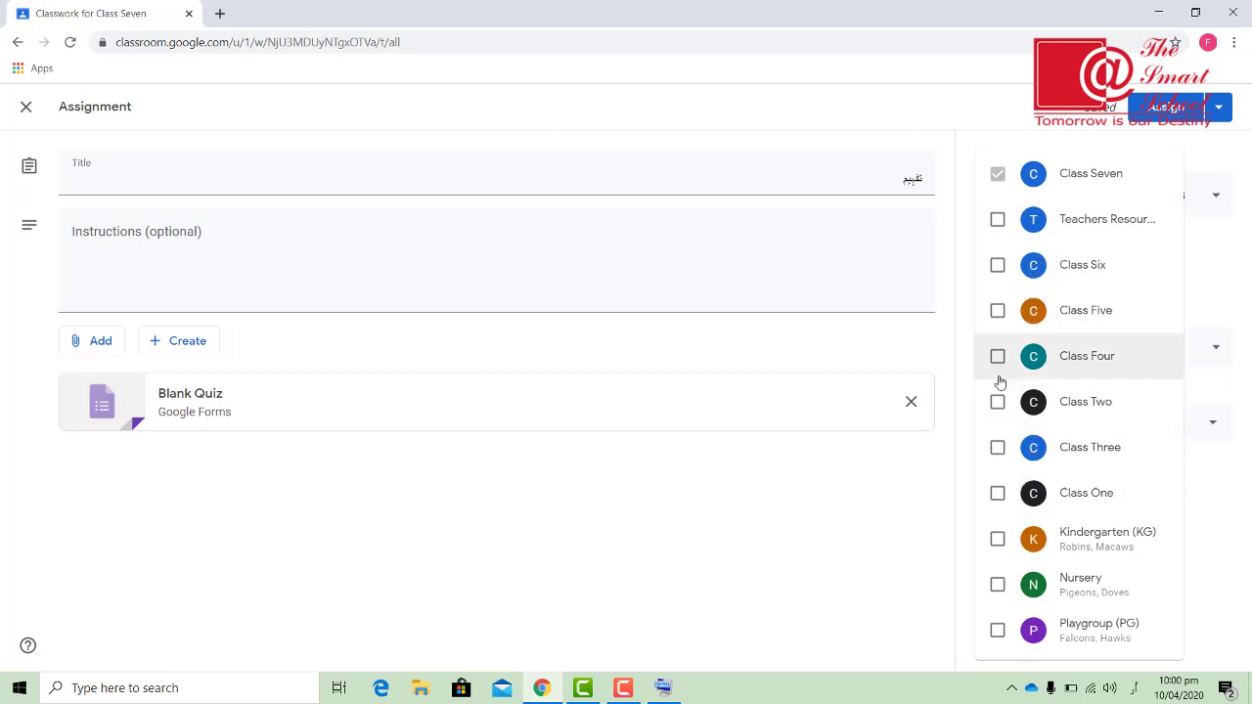
click(998, 265)
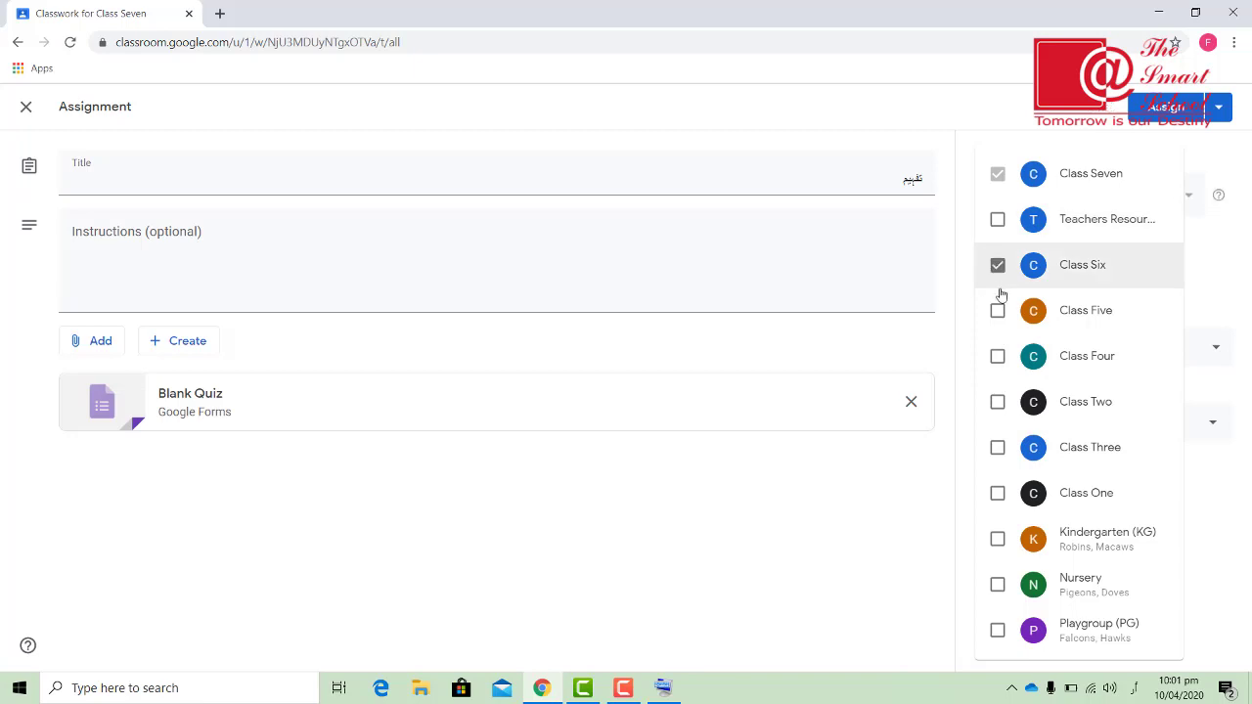
click(998, 311)
click(998, 357)
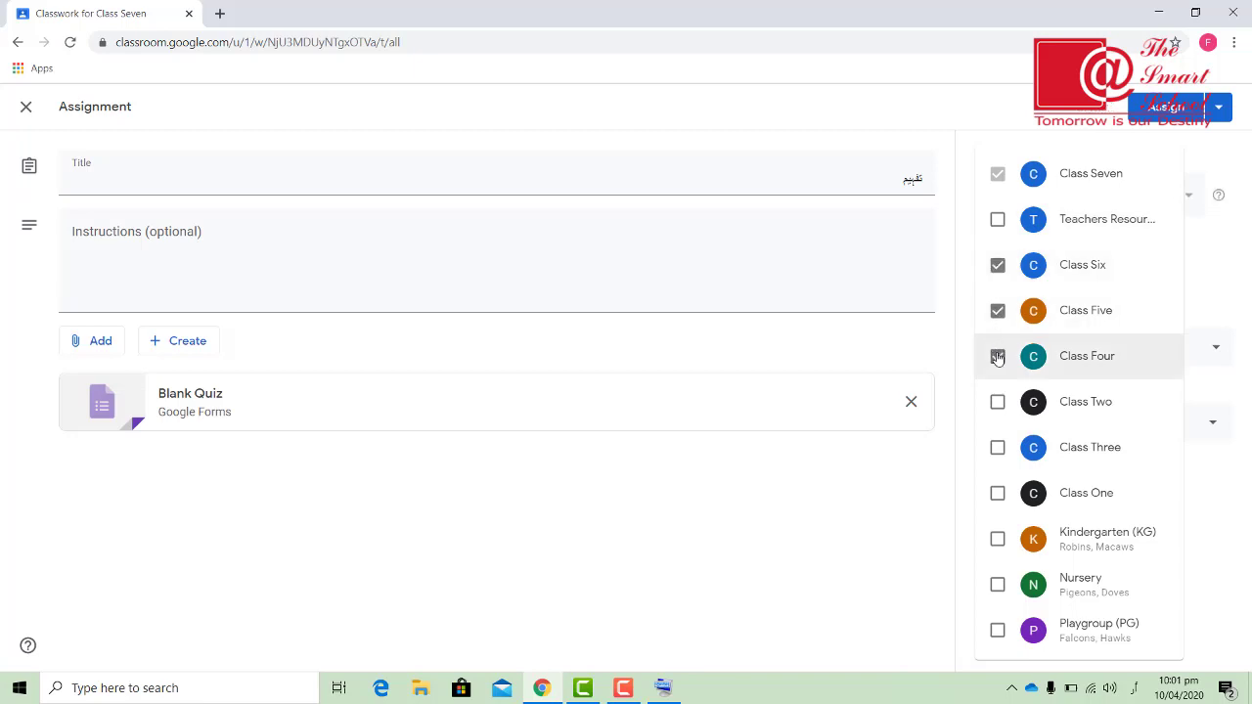
click(909, 529)
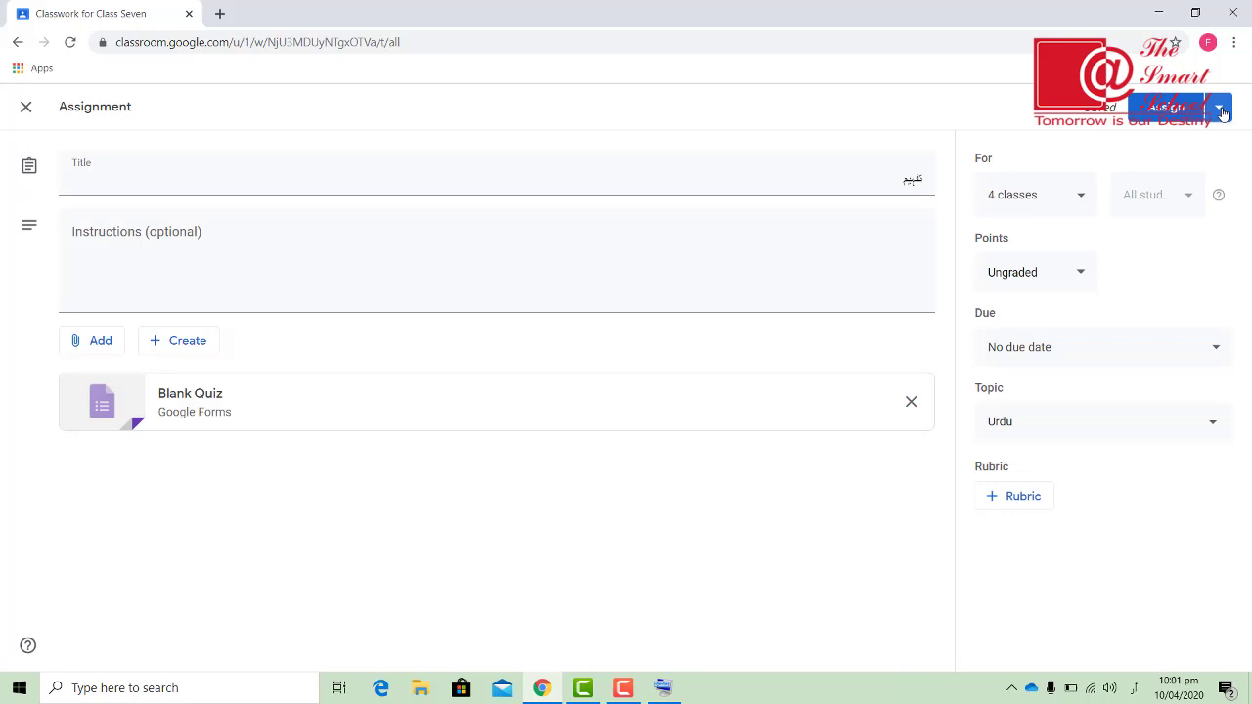
click(1222, 109)
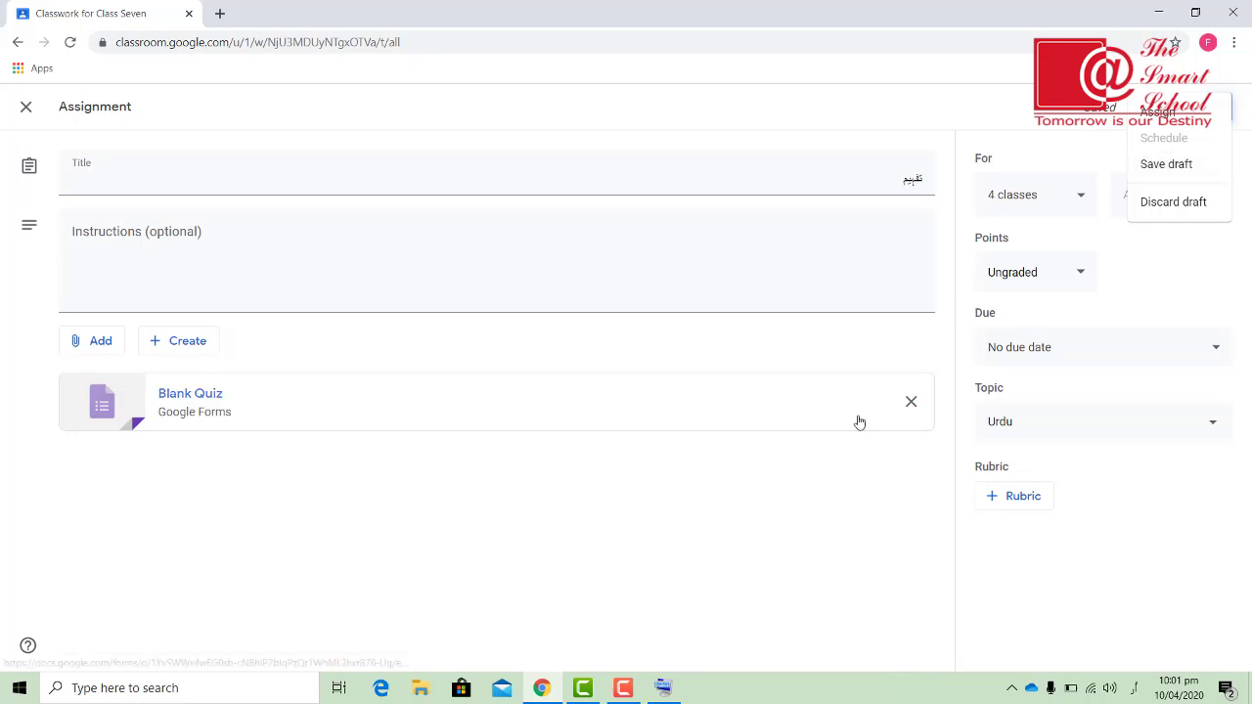
click(848, 506)
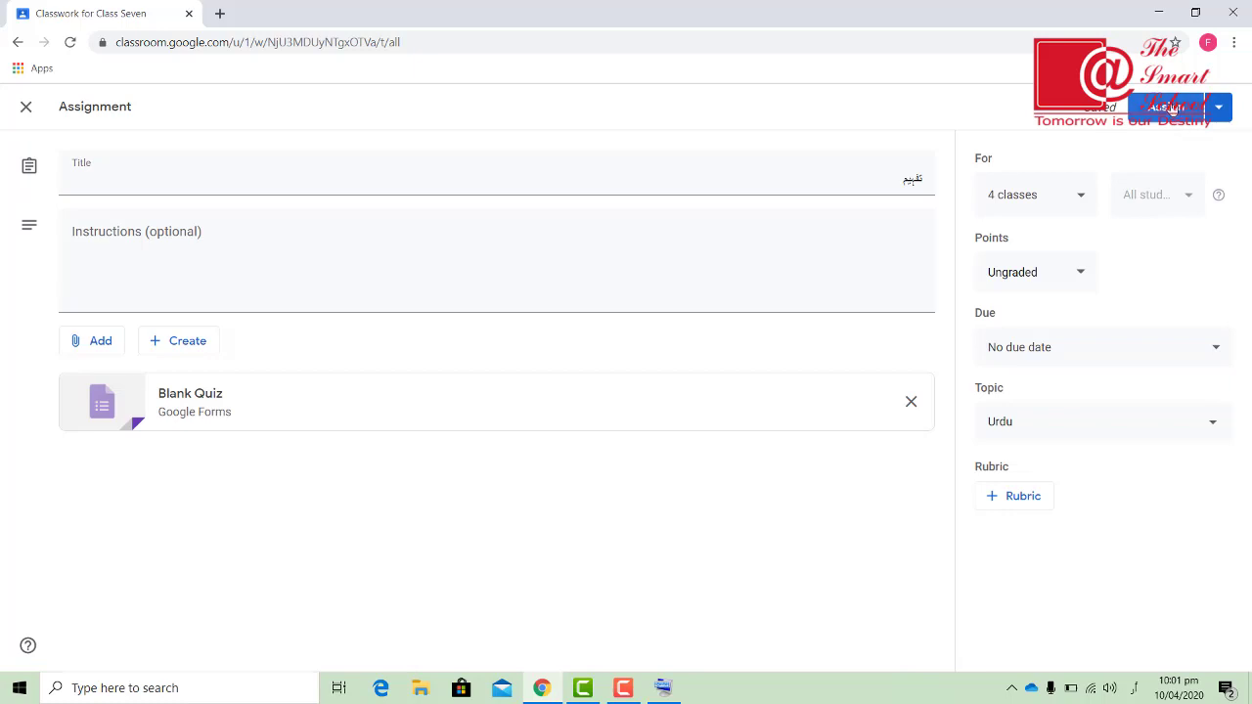
mouse_move(668, 697)
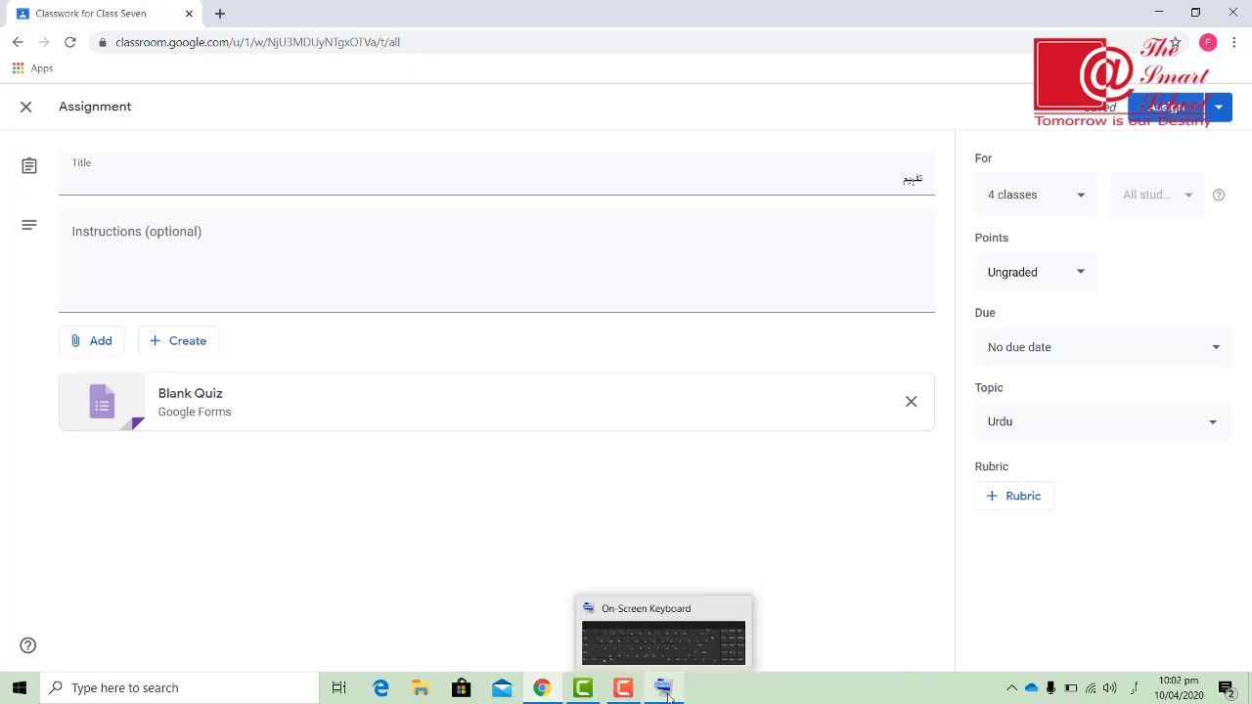